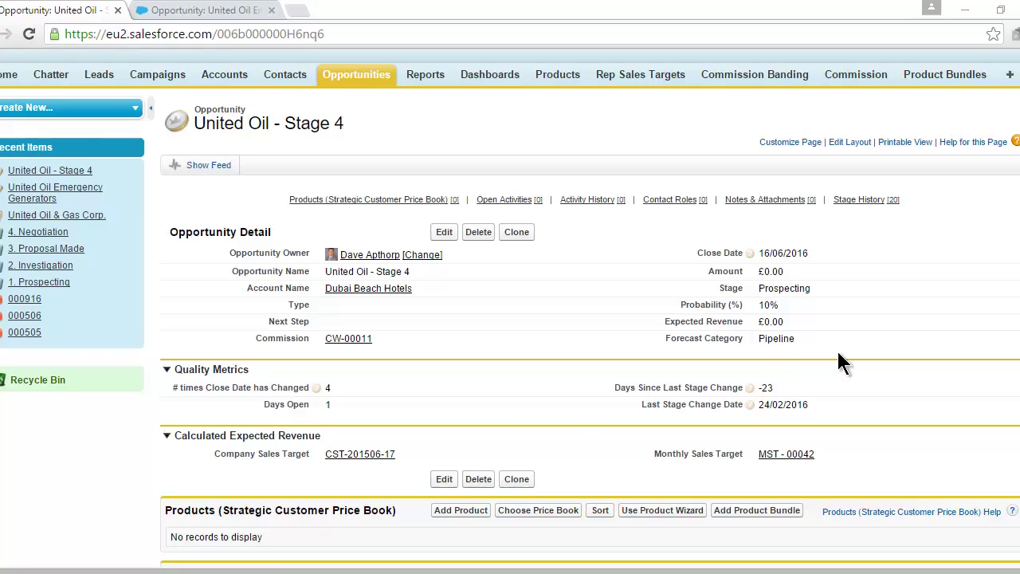
Step: Open product selection for United Oil - Stage 4 and browse the first page of products
{"action": "left_click", "coordinate": [465, 513]}
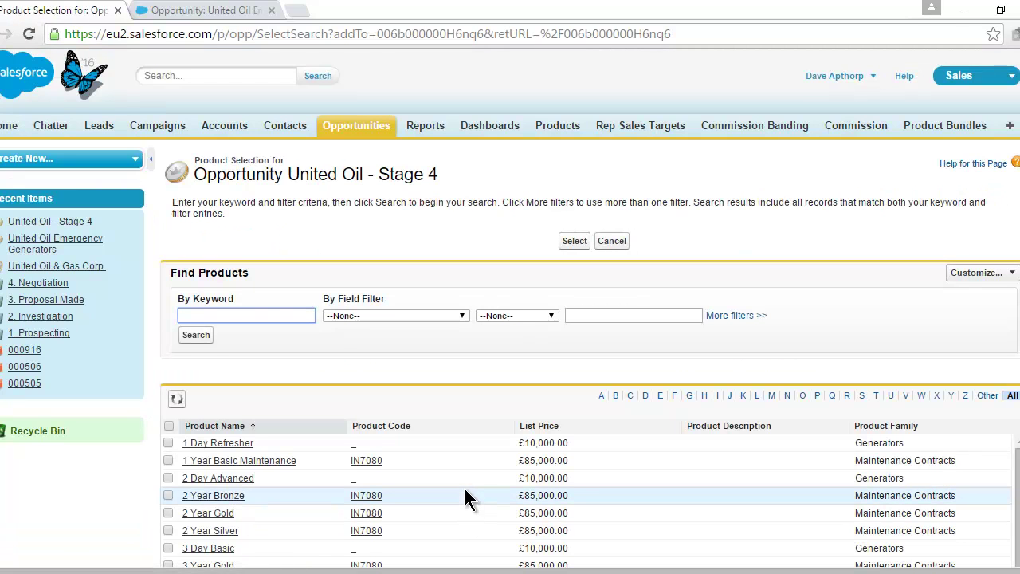
{"action": "scroll", "coordinate": [466, 498], "scroll_direction": "down", "scroll_amount": 3}
{"action": "scroll", "coordinate": [466, 498], "scroll_direction": "down", "scroll_amount": 2}
{"action": "scroll", "coordinate": [467, 498], "scroll_direction": "down", "scroll_amount": 1}
{"action": "scroll", "coordinate": [466, 498], "scroll_direction": "down", "scroll_amount": 2}
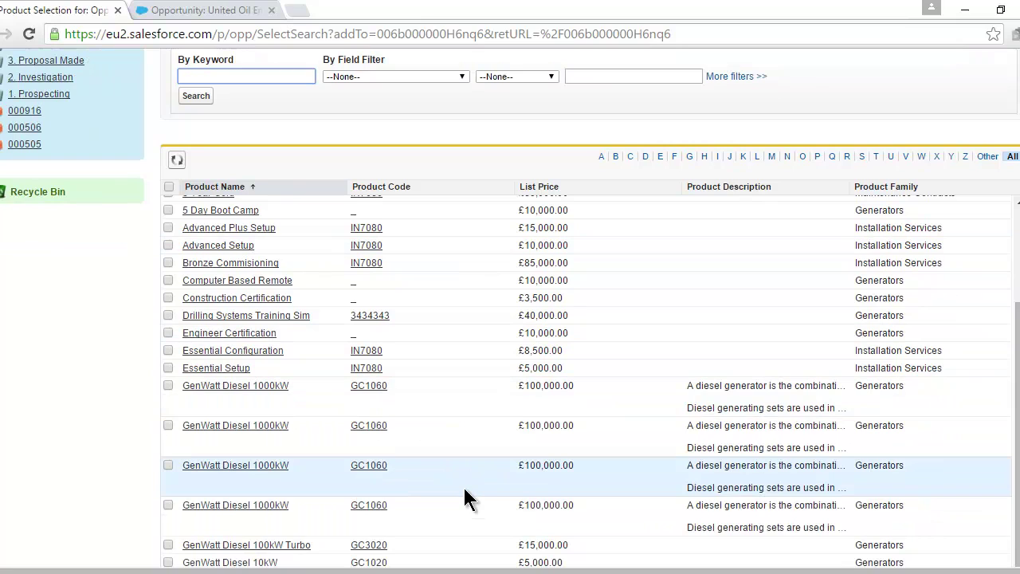
{"action": "scroll", "coordinate": [464, 499], "scroll_direction": "down", "scroll_amount": 1}
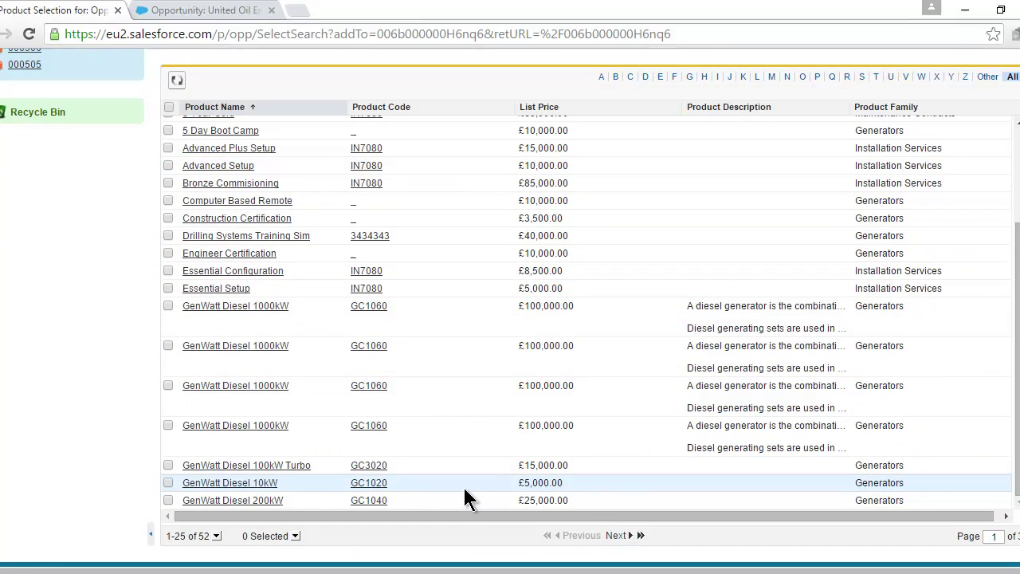
Step: Move to page two of the 52-product list and select the By Keyword search field
{"action": "left_click", "coordinate": [620, 536]}
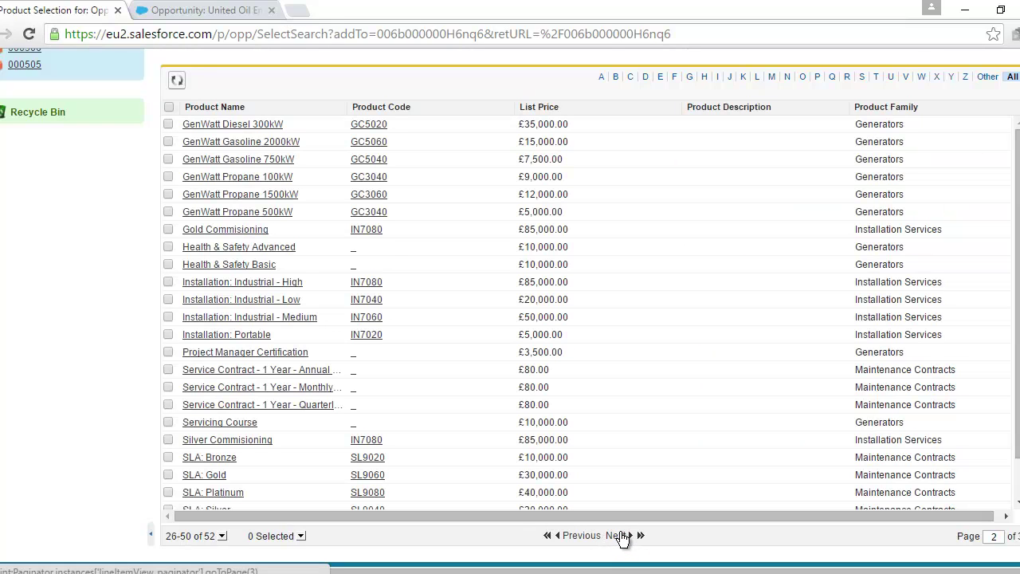
{"action": "scroll", "coordinate": [622, 538], "scroll_direction": "up", "scroll_amount": 2}
{"action": "scroll", "coordinate": [587, 499], "scroll_direction": "up", "scroll_amount": 1}
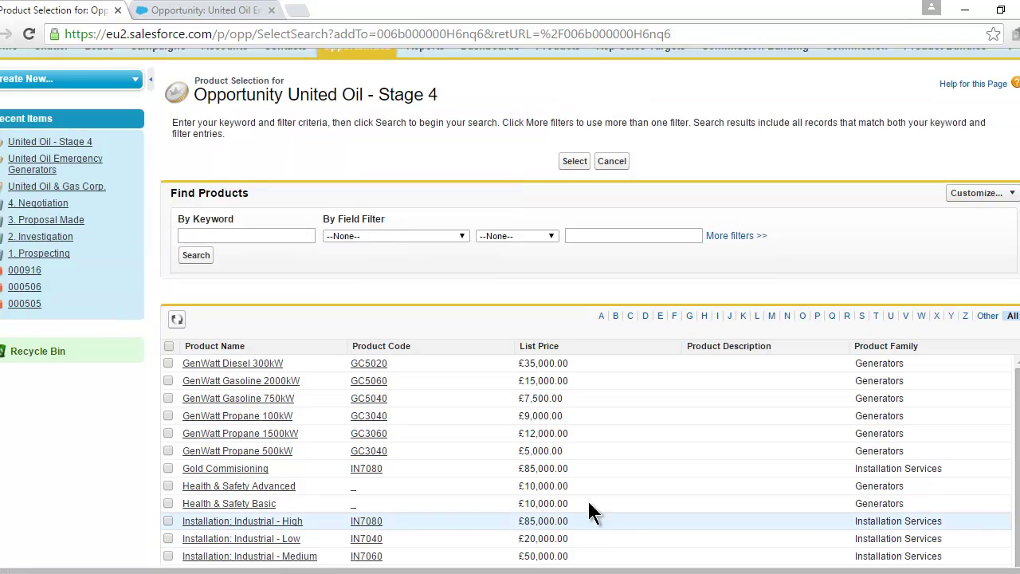
{"action": "left_click", "coordinate": [239, 236]}
Step: Search products for 'generator', then cancel back to the opportunity without adding any
{"action": "type", "text": "generator"}
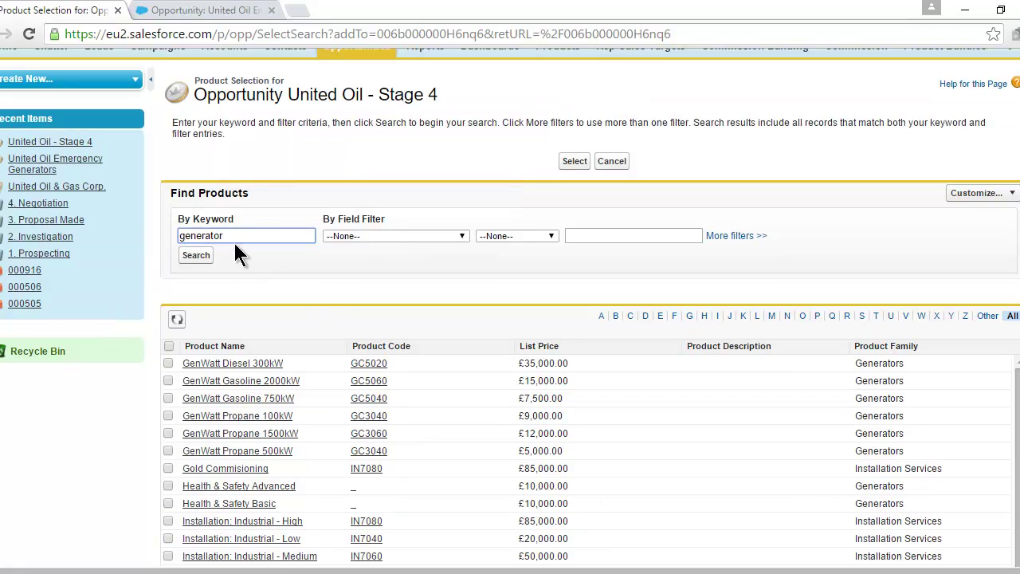
{"action": "left_click", "coordinate": [199, 255]}
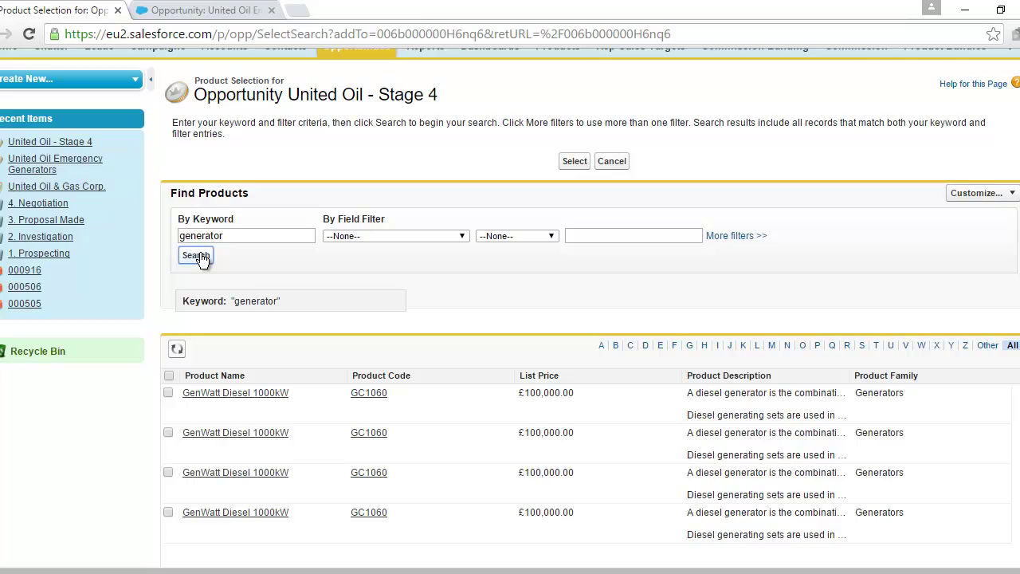
{"action": "left_click", "coordinate": [78, 148]}
Step: Launch Use Product Wizard from the opportunity's Products related list
{"action": "scroll", "coordinate": [344, 206], "scroll_direction": "down", "scroll_amount": 2}
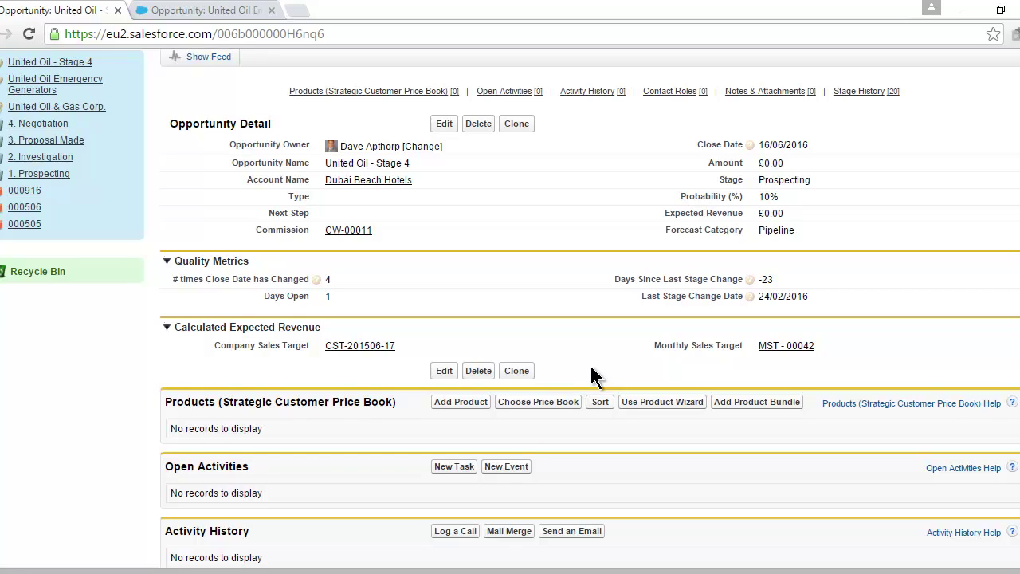
{"action": "left_click", "coordinate": [655, 403]}
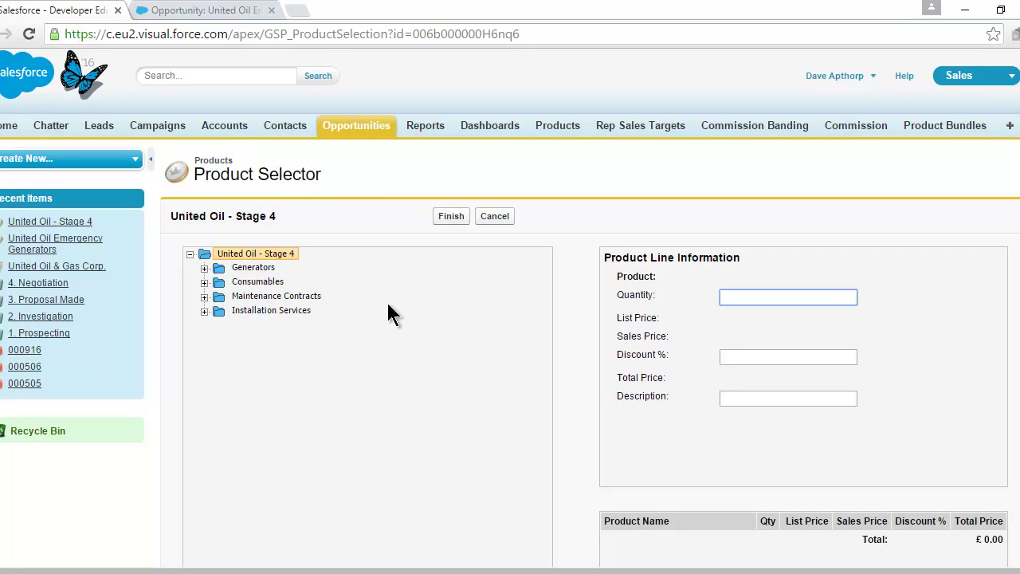
Step: Expand Generators, Consumables, Maintenance Contracts, Installation Services, then Diesel, Gasoline, 1 Year and Setup
{"action": "scroll", "coordinate": [389, 306], "scroll_direction": "down", "scroll_amount": 1}
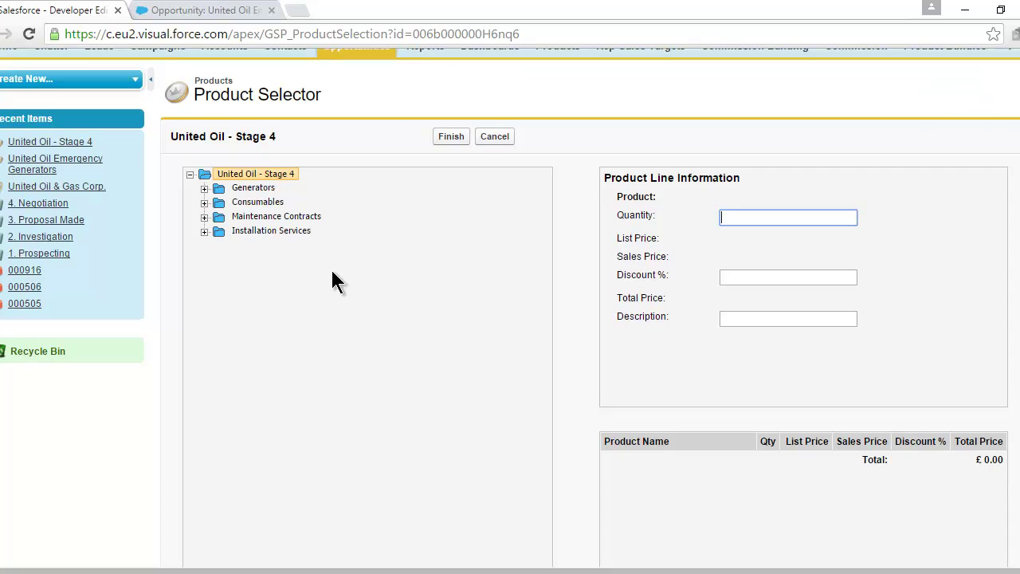
{"action": "left_click", "coordinate": [205, 189]}
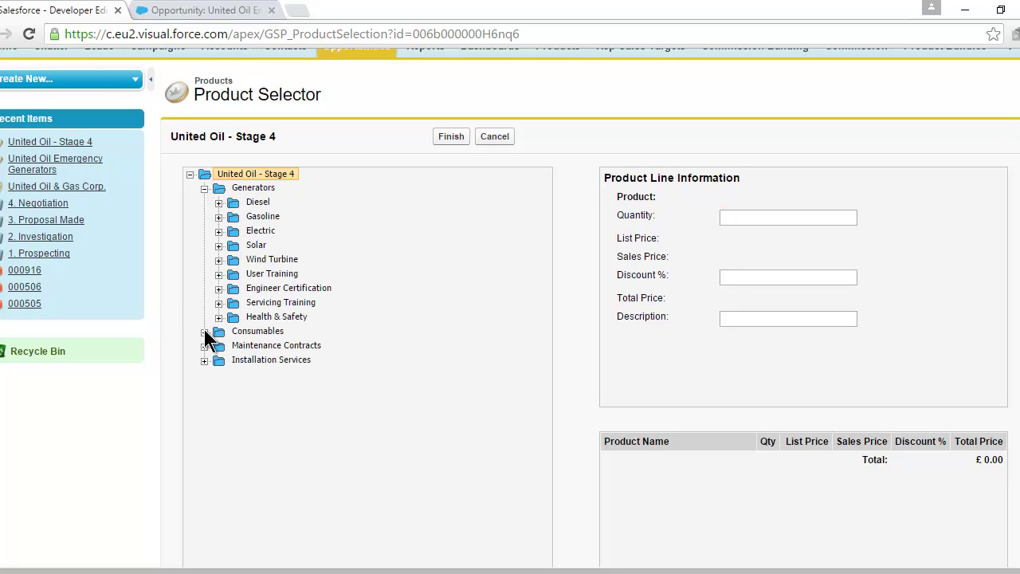
{"action": "left_click", "coordinate": [204, 332]}
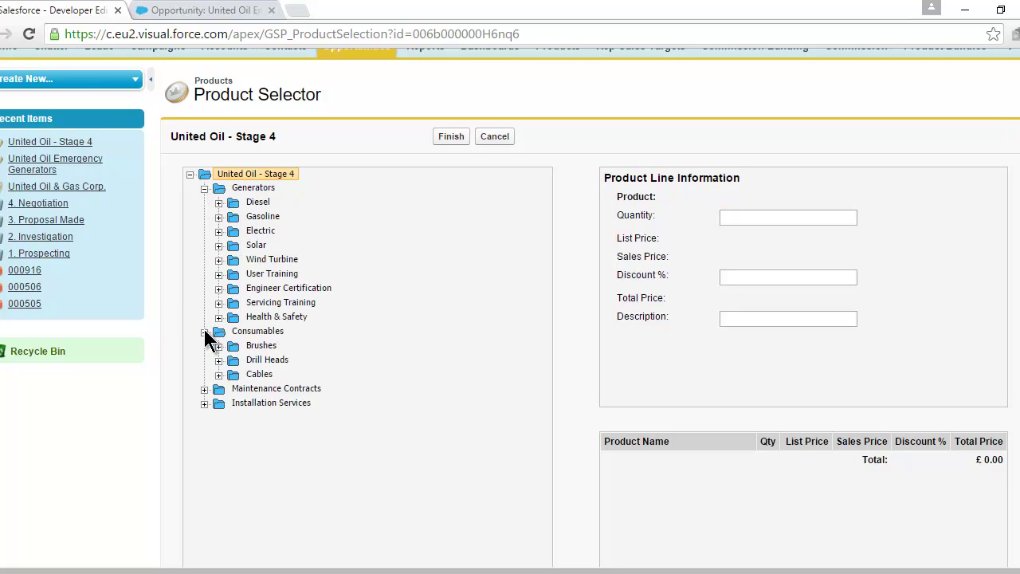
{"action": "left_click", "coordinate": [205, 389]}
{"action": "left_click", "coordinate": [204, 448]}
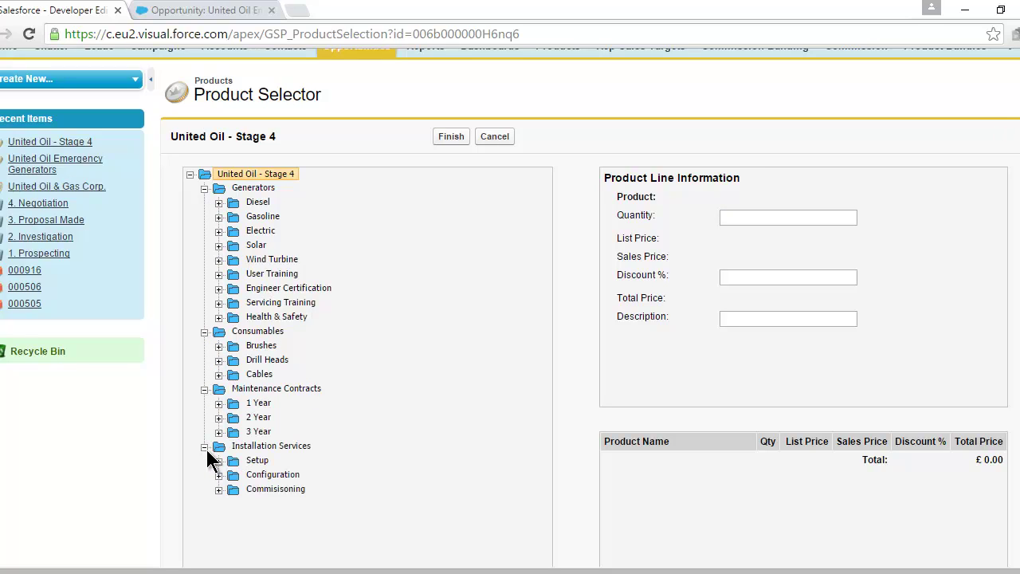
{"action": "left_click", "coordinate": [218, 202]}
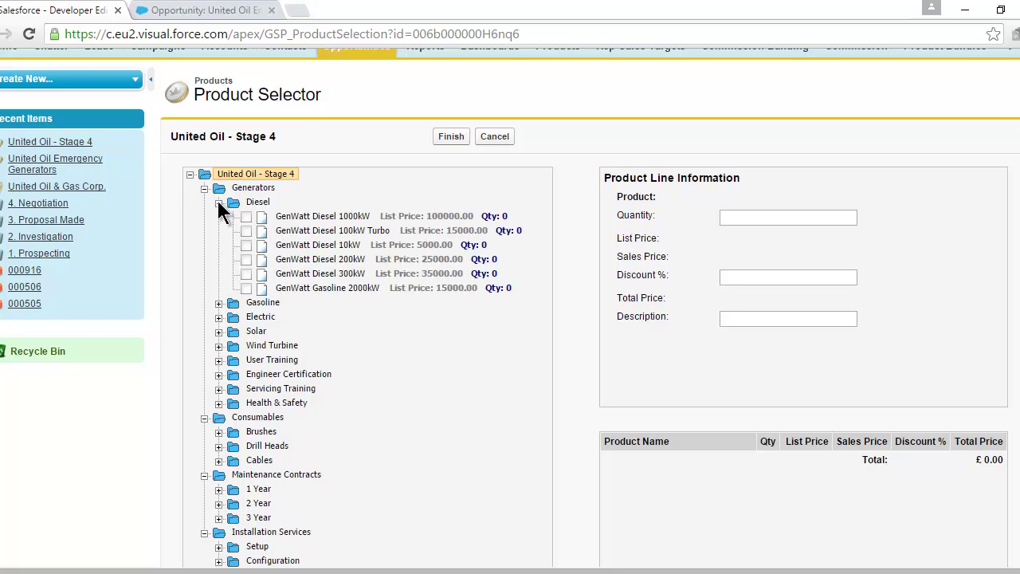
{"action": "left_click", "coordinate": [220, 304]}
{"action": "scroll", "coordinate": [221, 305], "scroll_direction": "down", "scroll_amount": 2}
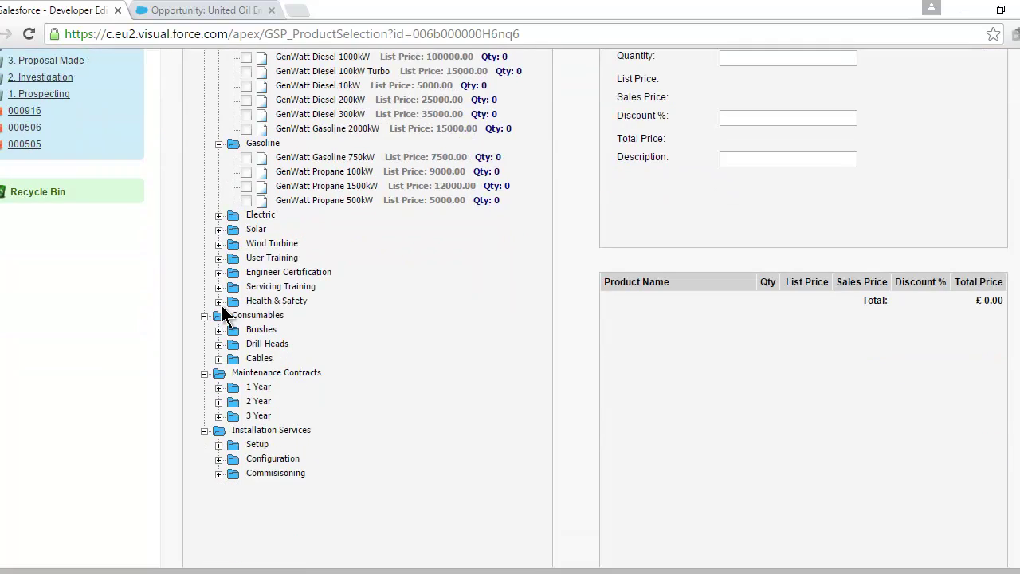
{"action": "left_click", "coordinate": [218, 388]}
{"action": "left_click", "coordinate": [219, 503]}
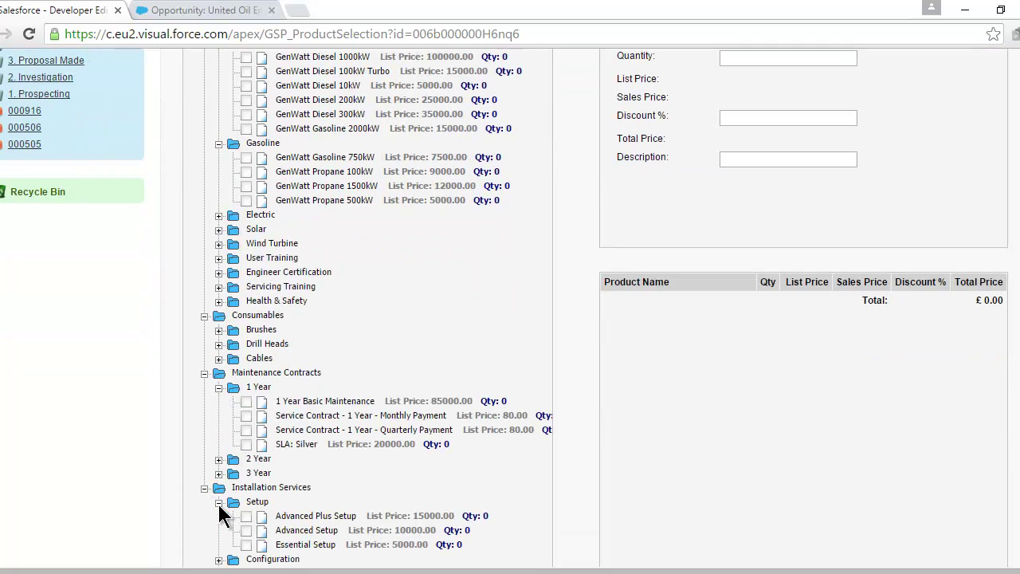
{"action": "scroll", "coordinate": [379, 422], "scroll_direction": "up", "scroll_amount": 3}
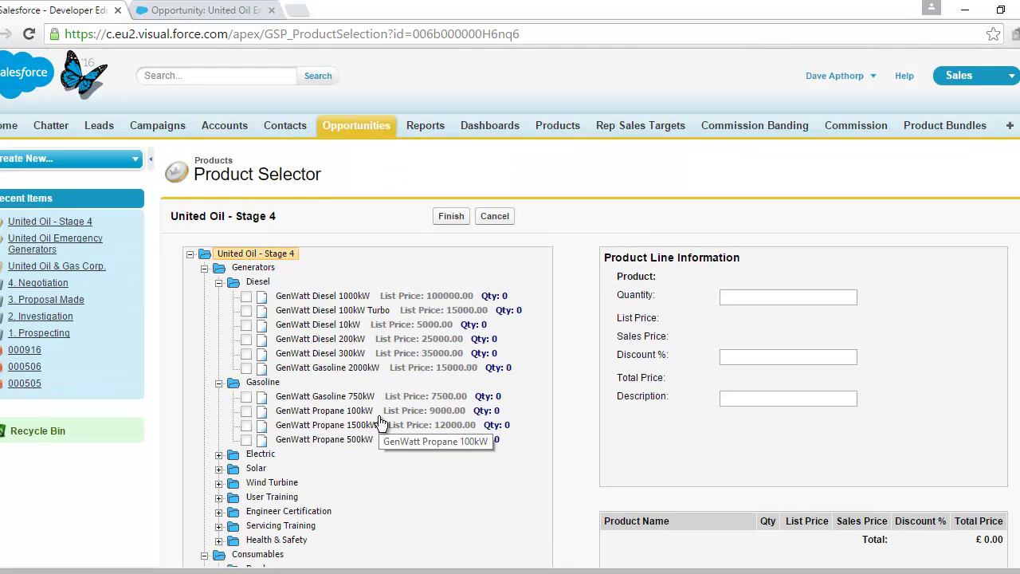
Step: Add GenWatt Diesel 100kW Turbo ×1 and GenWatt Gasoline 750kW ×2, totalling £30,000
{"action": "left_click", "coordinate": [246, 310]}
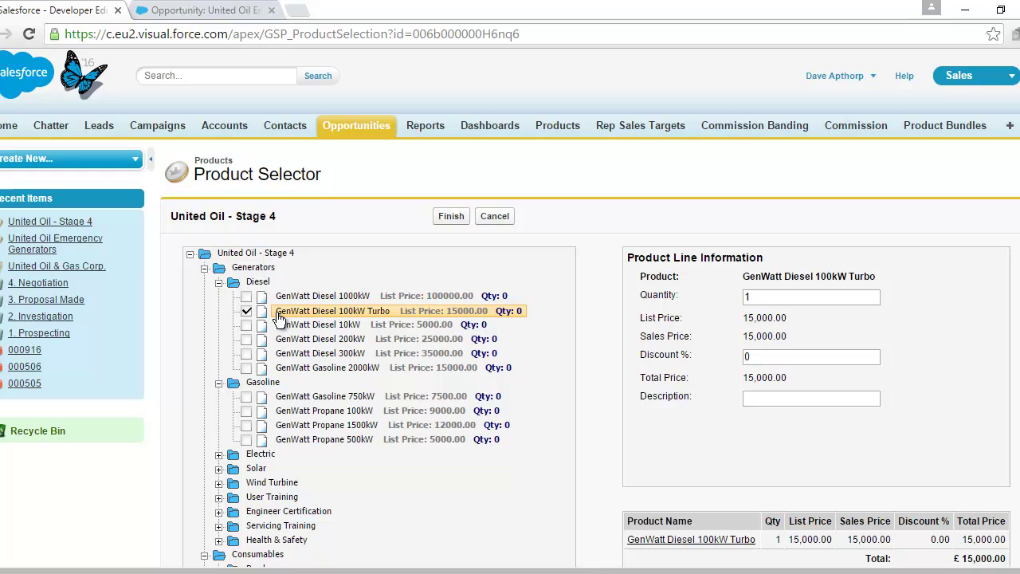
{"action": "scroll", "coordinate": [630, 319], "scroll_direction": "down", "scroll_amount": 1}
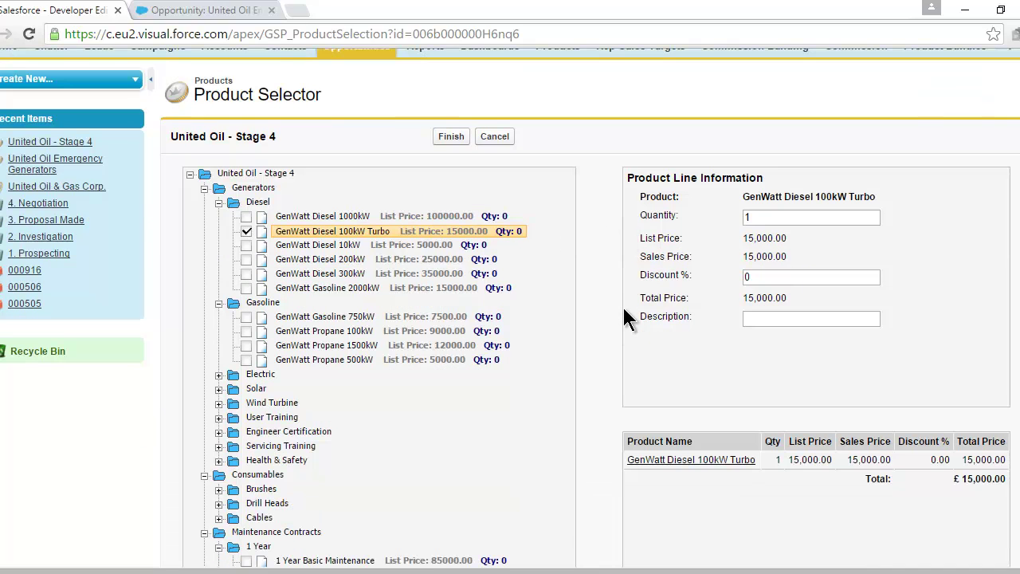
{"action": "left_click", "coordinate": [246, 318]}
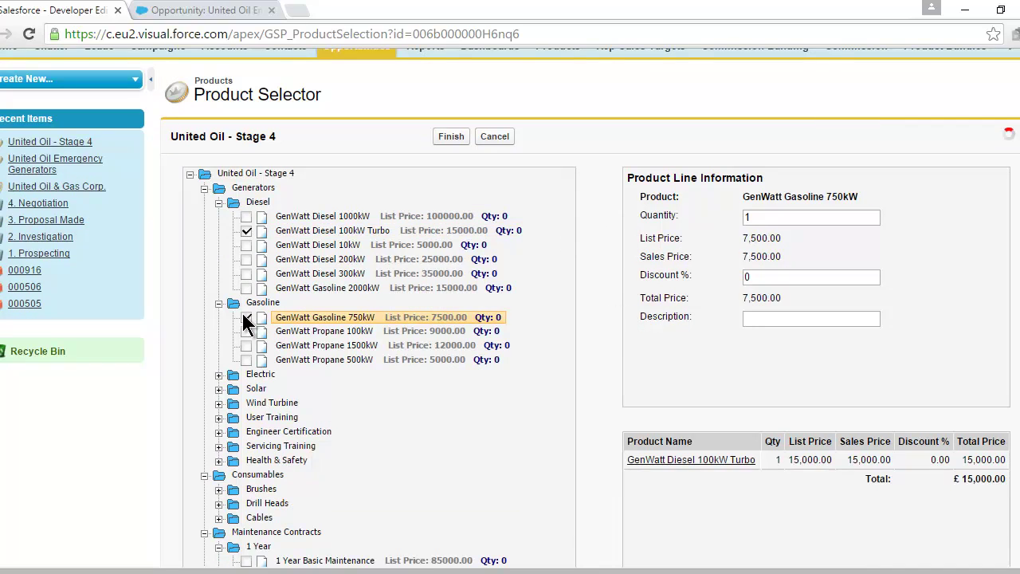
{"action": "left_click", "coordinate": [768, 216]}
{"action": "key", "text": "BackSpace"}
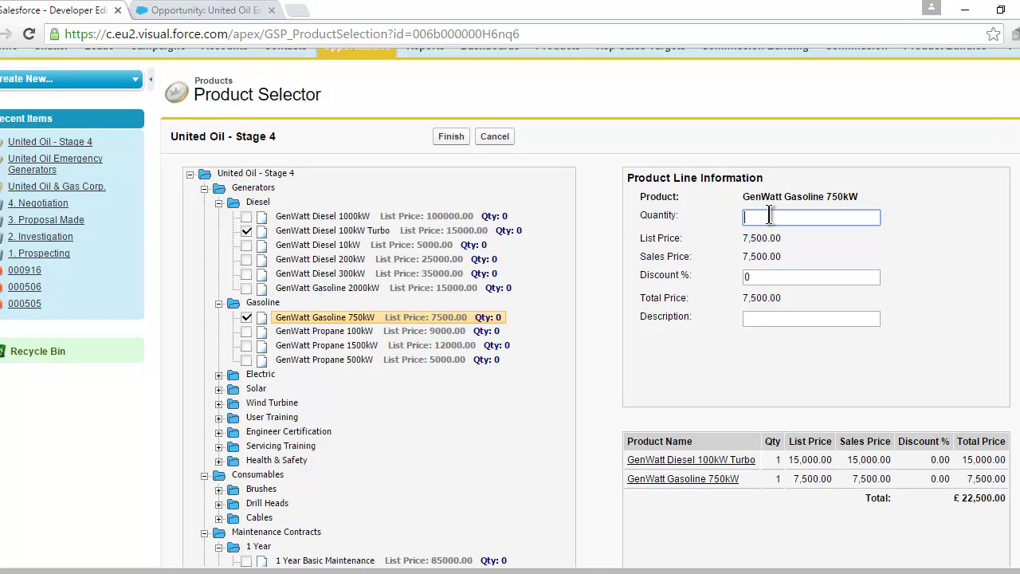
{"action": "type", "text": "2"}
{"action": "left_click", "coordinate": [717, 392]}
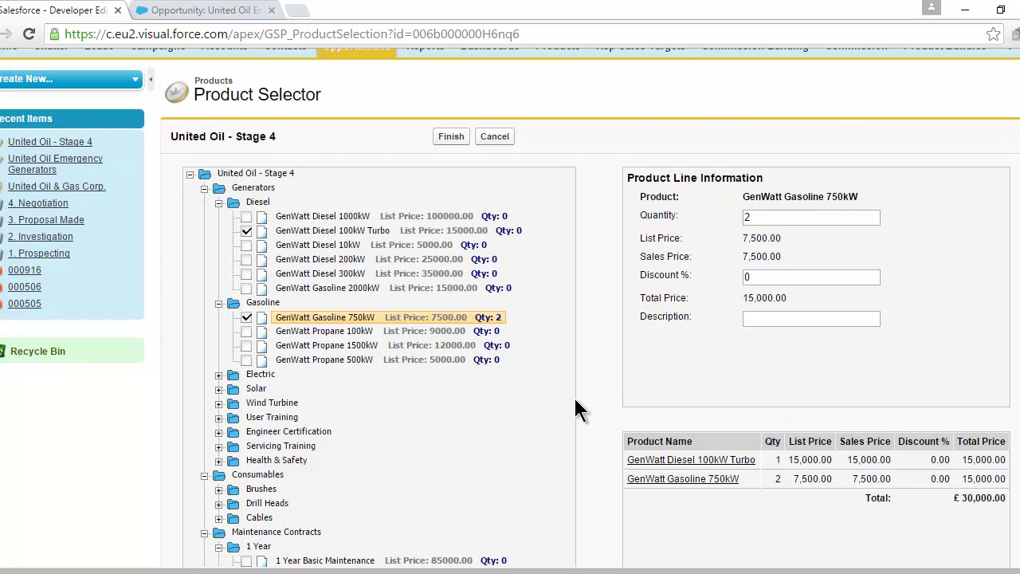
{"action": "scroll", "coordinate": [574, 396], "scroll_direction": "down", "scroll_amount": 1}
{"action": "scroll", "coordinate": [407, 317], "scroll_direction": "down", "scroll_amount": 1}
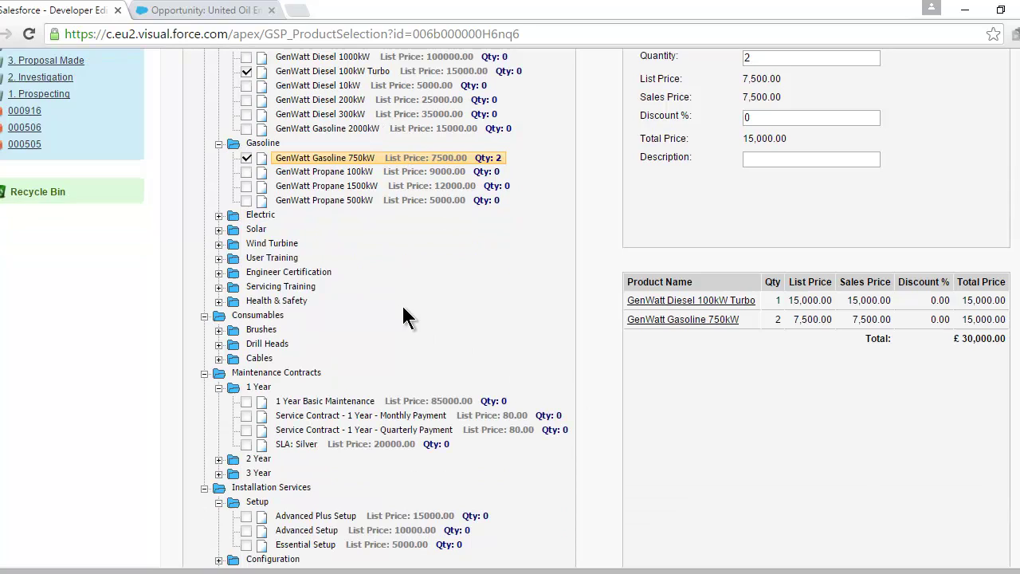
Step: Add 1 Year Basic Maintenance with a 20% discount, raising the total to £98,000
{"action": "left_click", "coordinate": [246, 402]}
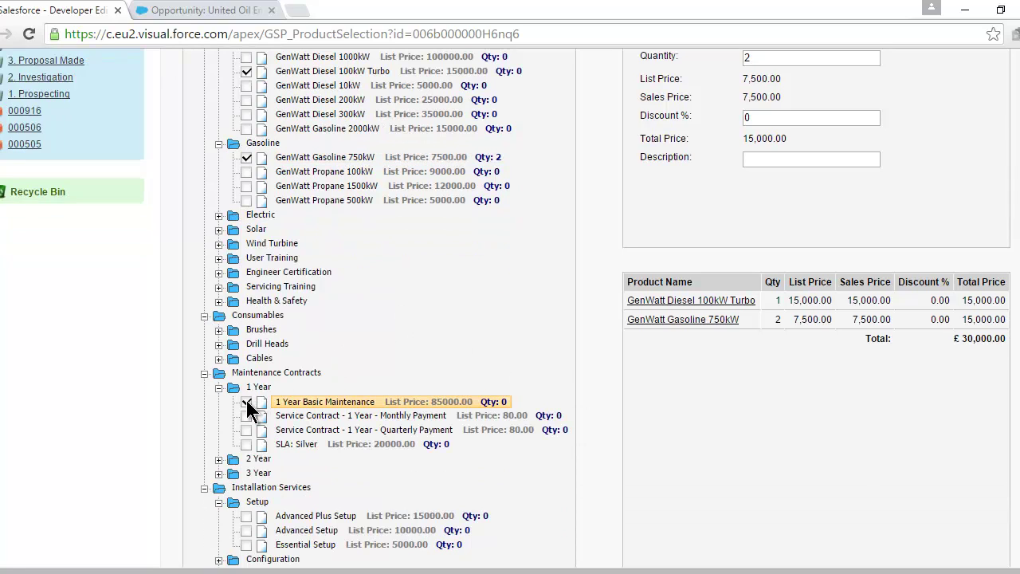
{"action": "left_click", "coordinate": [769, 118]}
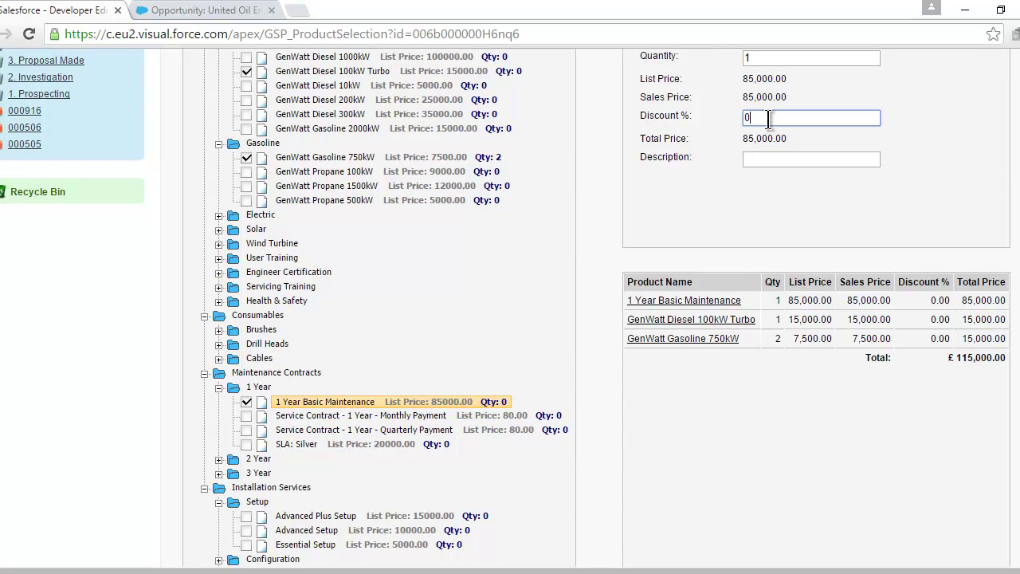
{"action": "key", "text": "BackSpace"}
{"action": "type", "text": "20"}
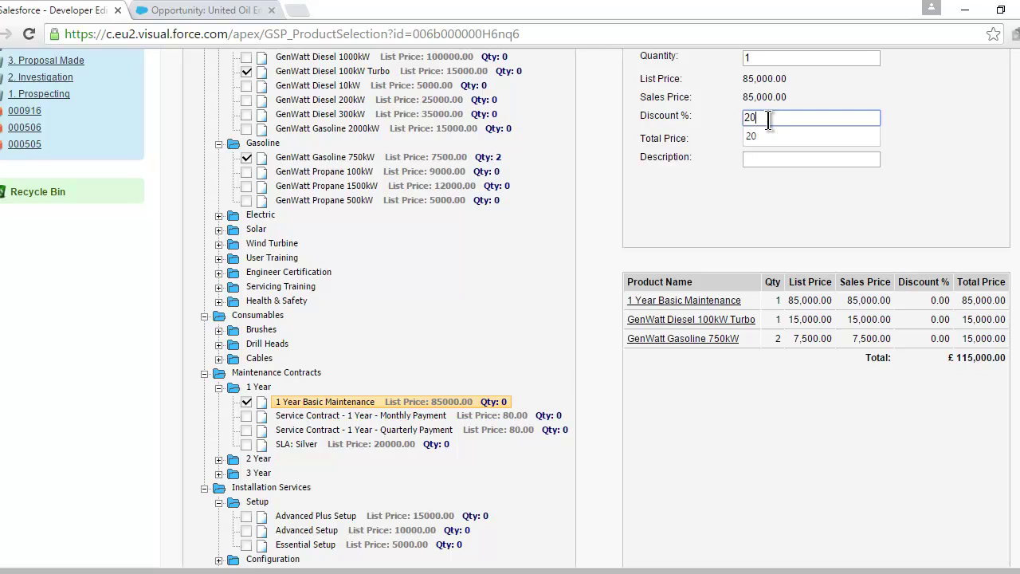
{"action": "left_click", "coordinate": [885, 210]}
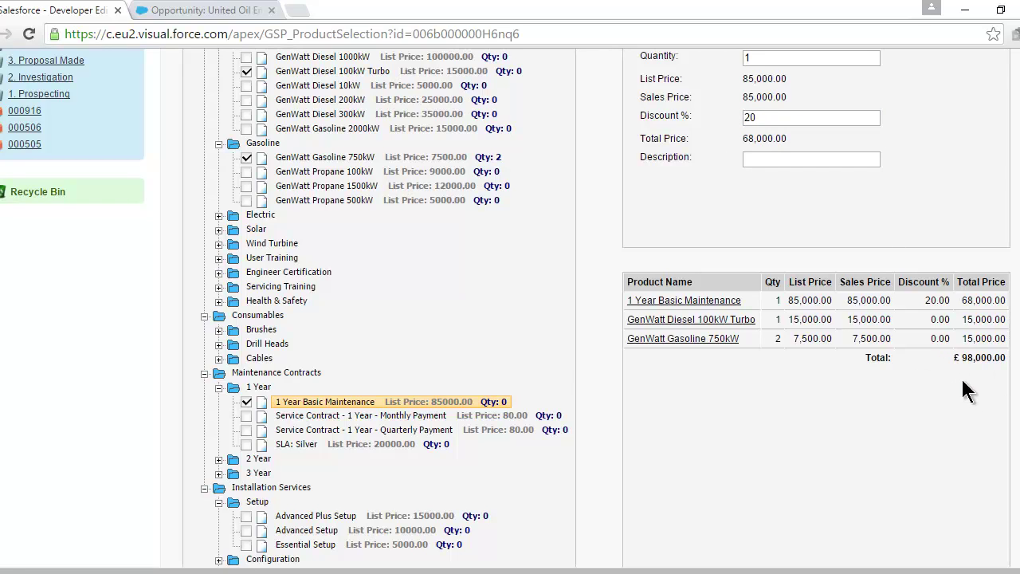
{"action": "scroll", "coordinate": [968, 391], "scroll_direction": "up", "scroll_amount": 1}
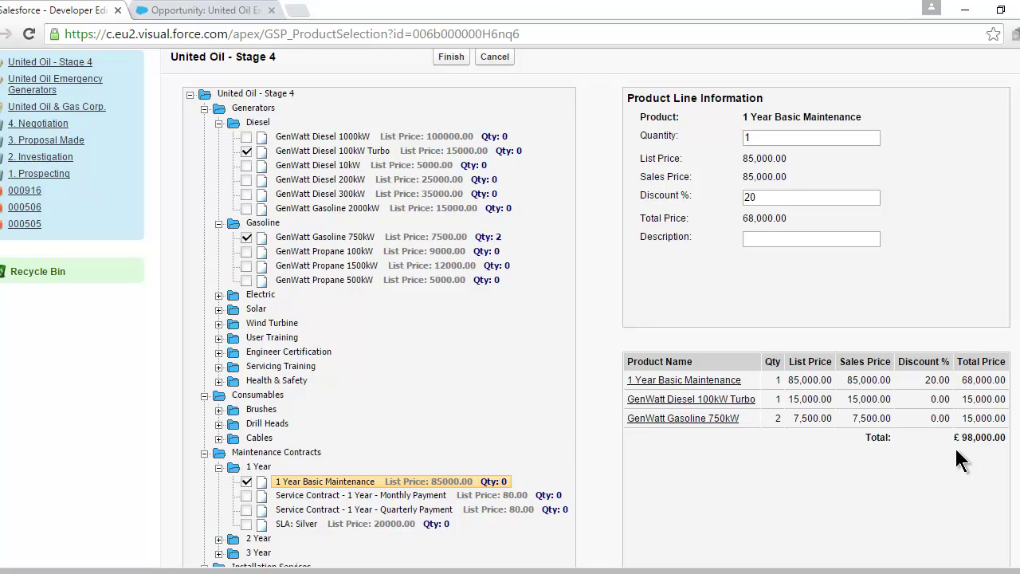
{"action": "scroll", "coordinate": [955, 447], "scroll_direction": "down", "scroll_amount": 2}
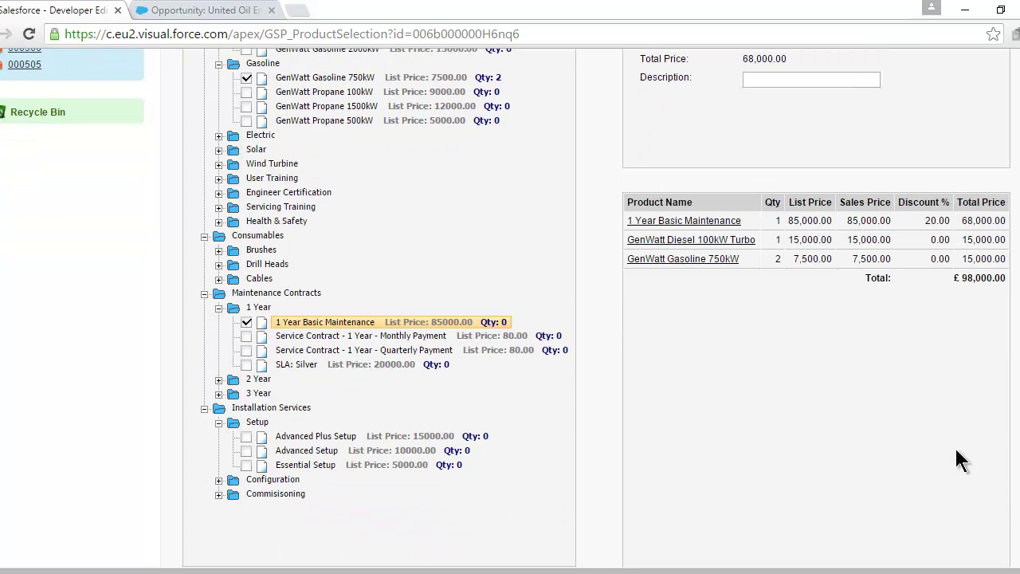
Step: Add Advanced Setup and Bronze Commisioning as line items, bringing the total to £193,000
{"action": "left_click", "coordinate": [246, 451]}
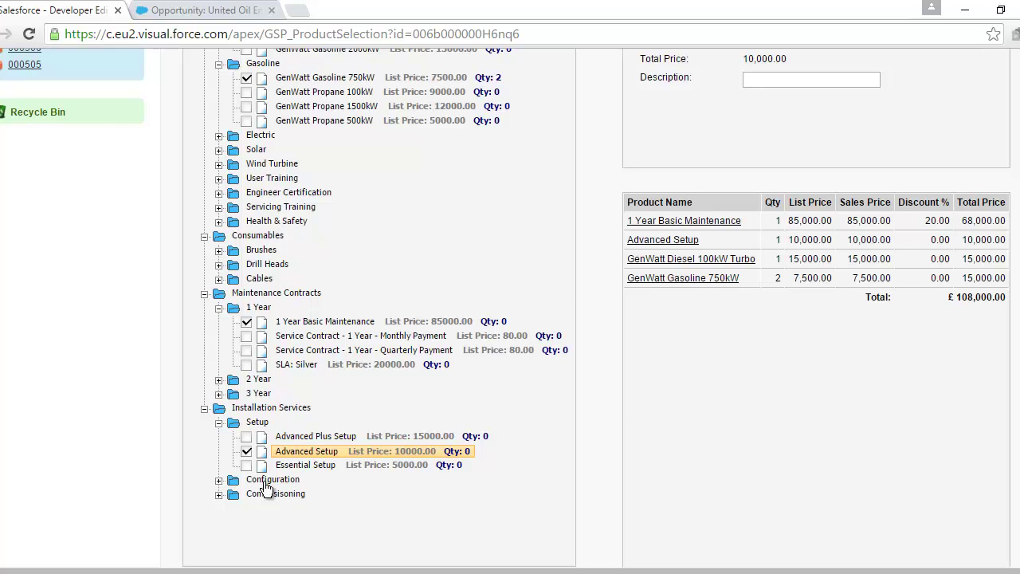
{"action": "left_click", "coordinate": [219, 495]}
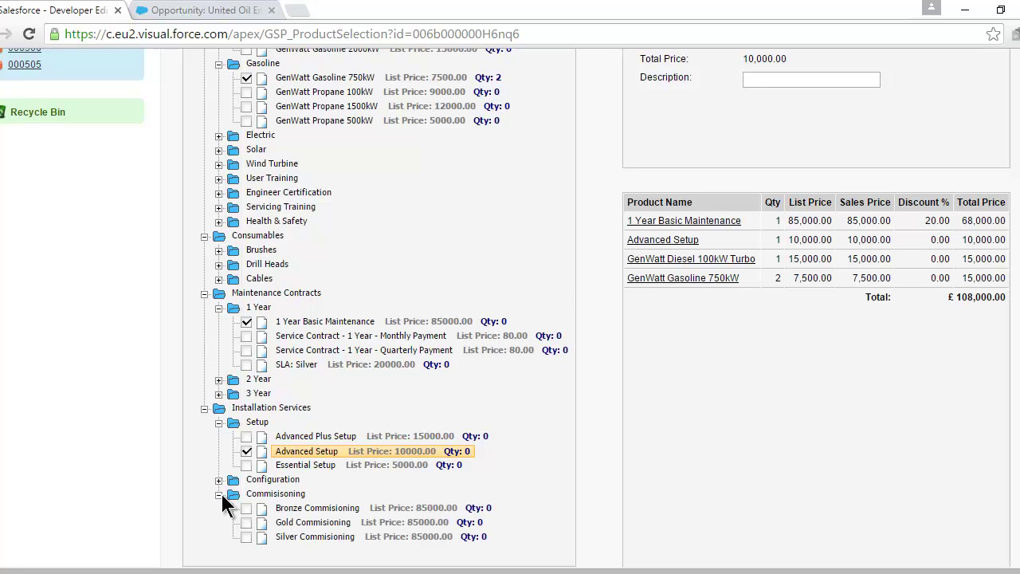
{"action": "left_click", "coordinate": [246, 508]}
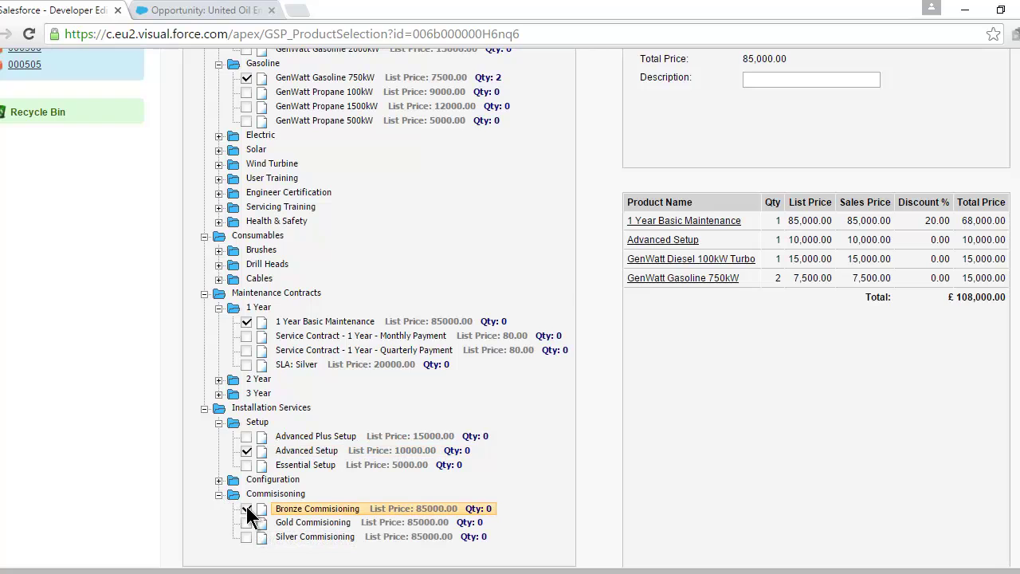
{"action": "scroll", "coordinate": [572, 443], "scroll_direction": "up", "scroll_amount": 1}
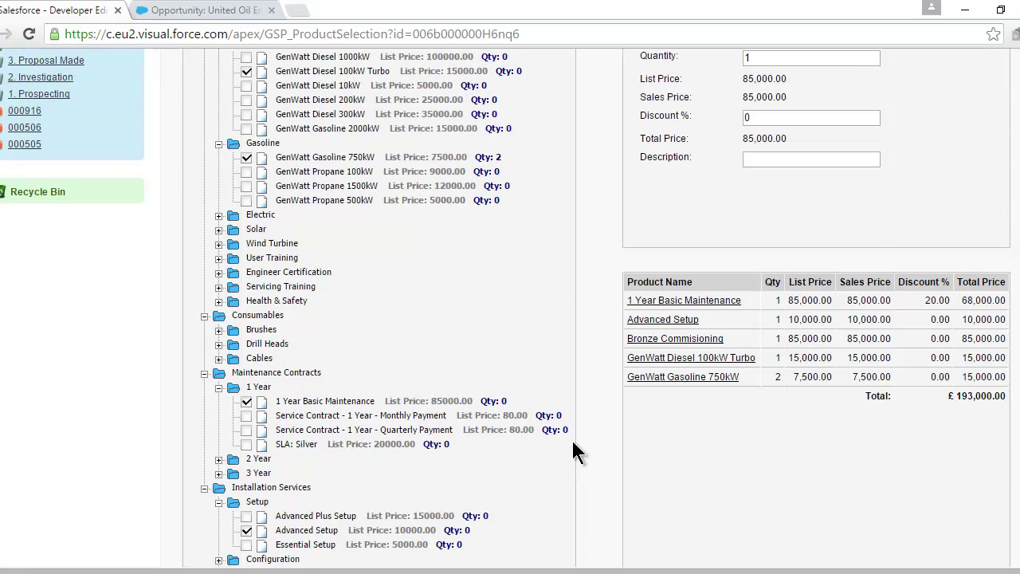
{"action": "scroll", "coordinate": [572, 443], "scroll_direction": "up", "scroll_amount": 2}
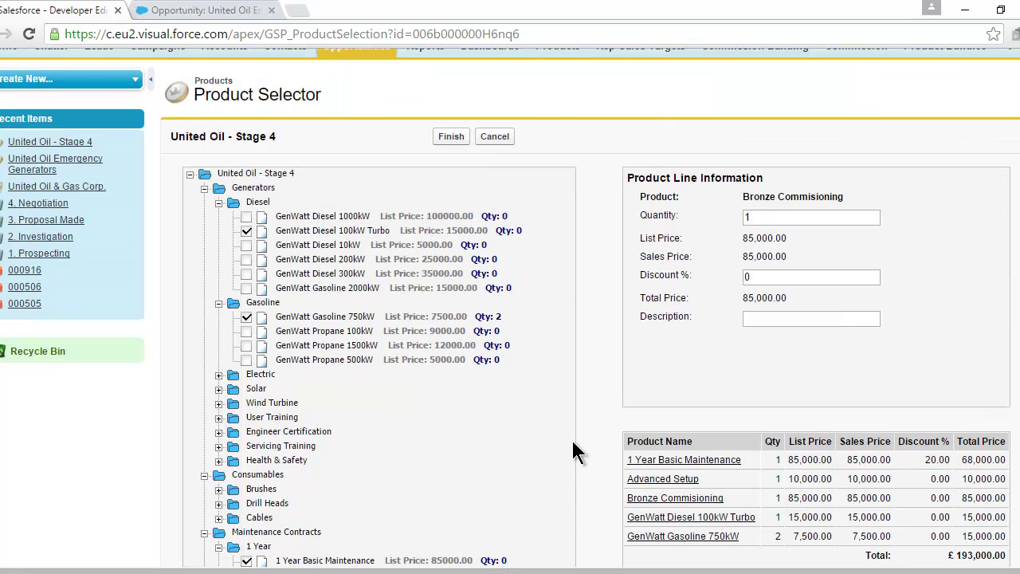
{"action": "scroll", "coordinate": [572, 449], "scroll_direction": "up", "scroll_amount": 1}
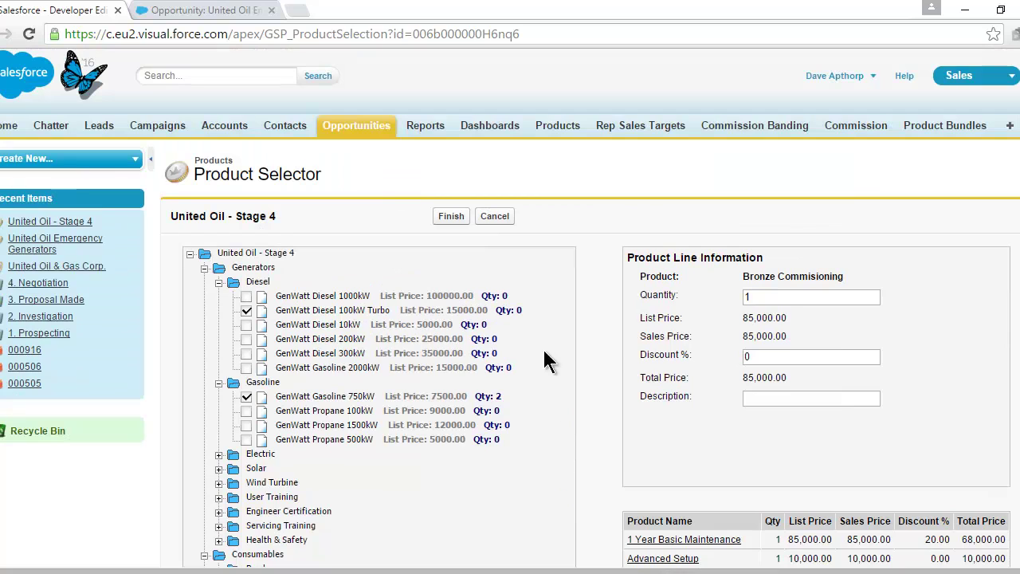
Step: Finish the Product Selector and check the opportunity's five products and £193,000 amount
{"action": "left_click", "coordinate": [452, 219]}
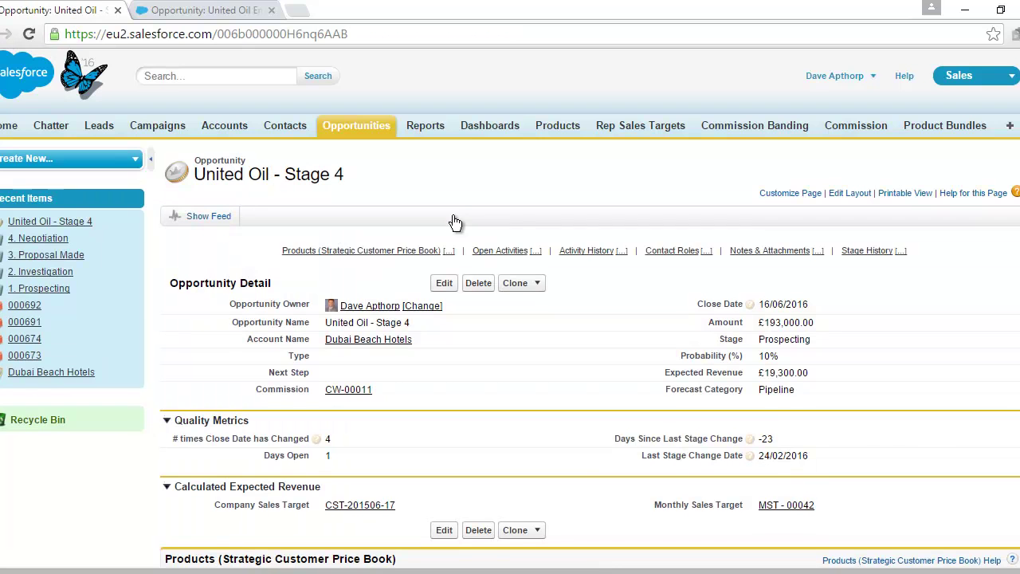
{"action": "scroll", "coordinate": [448, 244], "scroll_direction": "down", "scroll_amount": 3}
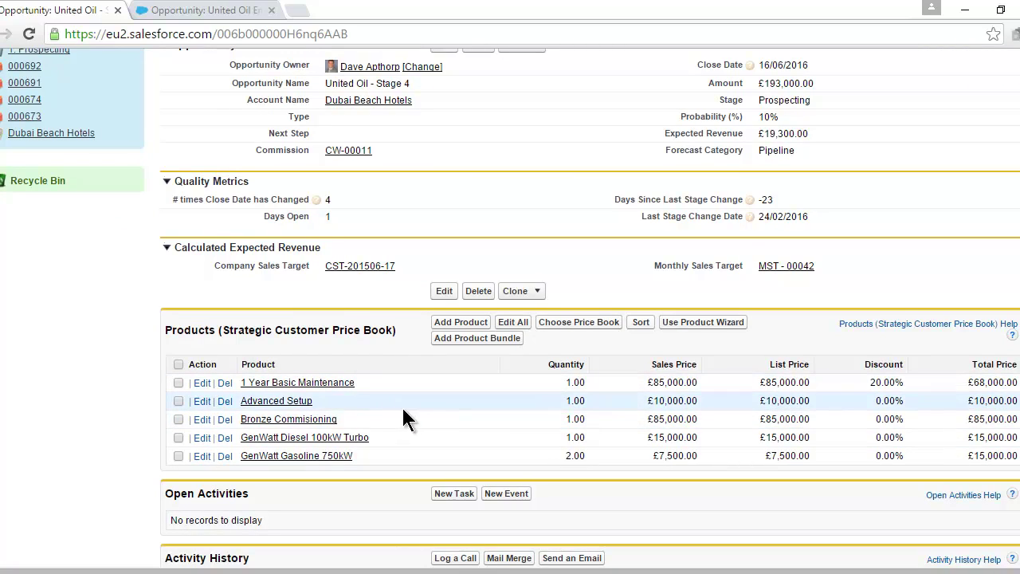
Step: Reopen the Product Selector and expand Generators > Diesel and Maintenance Contracts > 1 Year
{"action": "left_click", "coordinate": [682, 326]}
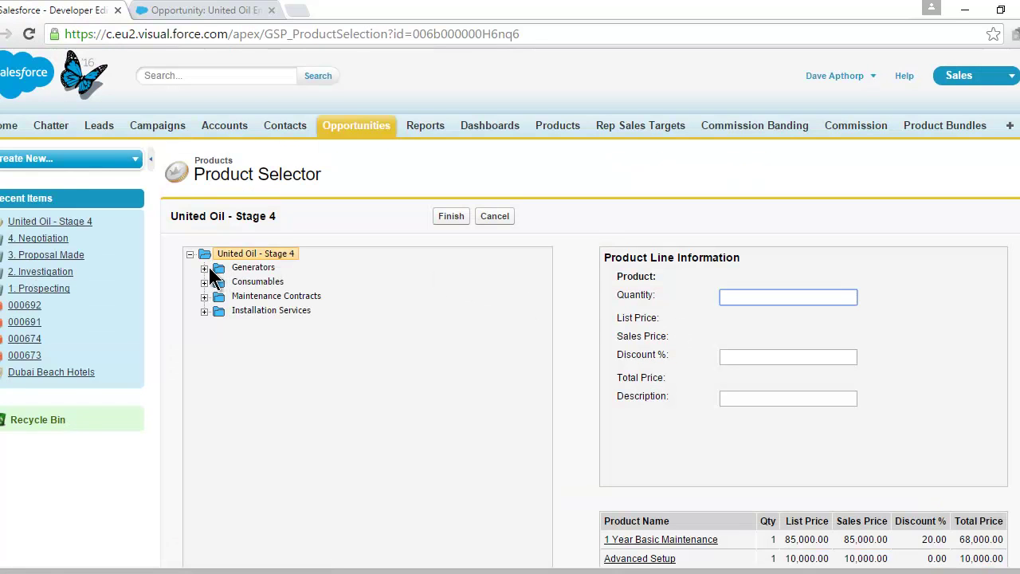
{"action": "left_click", "coordinate": [204, 268]}
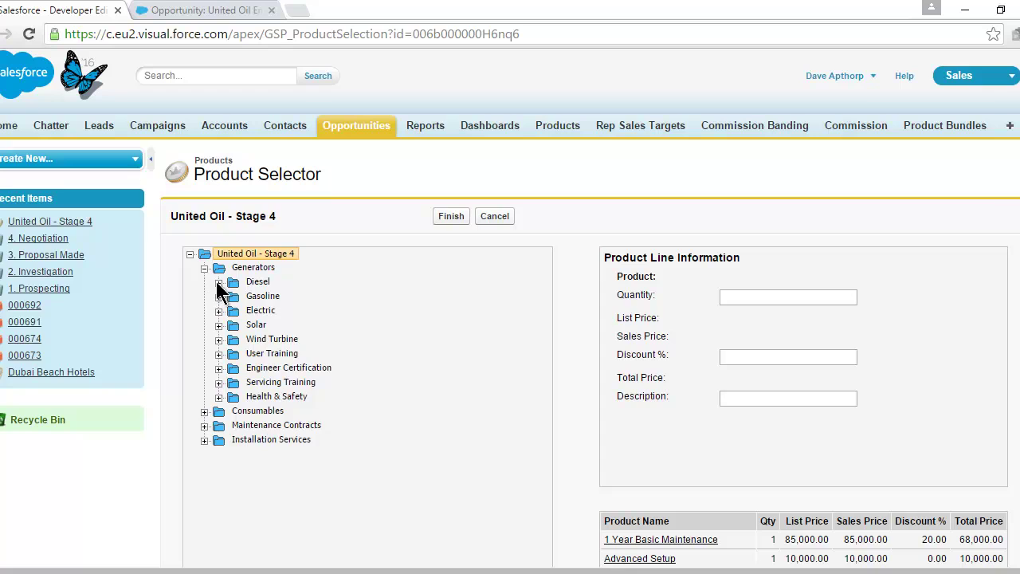
{"action": "left_click", "coordinate": [216, 281]}
{"action": "scroll", "coordinate": [315, 351], "scroll_direction": "down", "scroll_amount": 1}
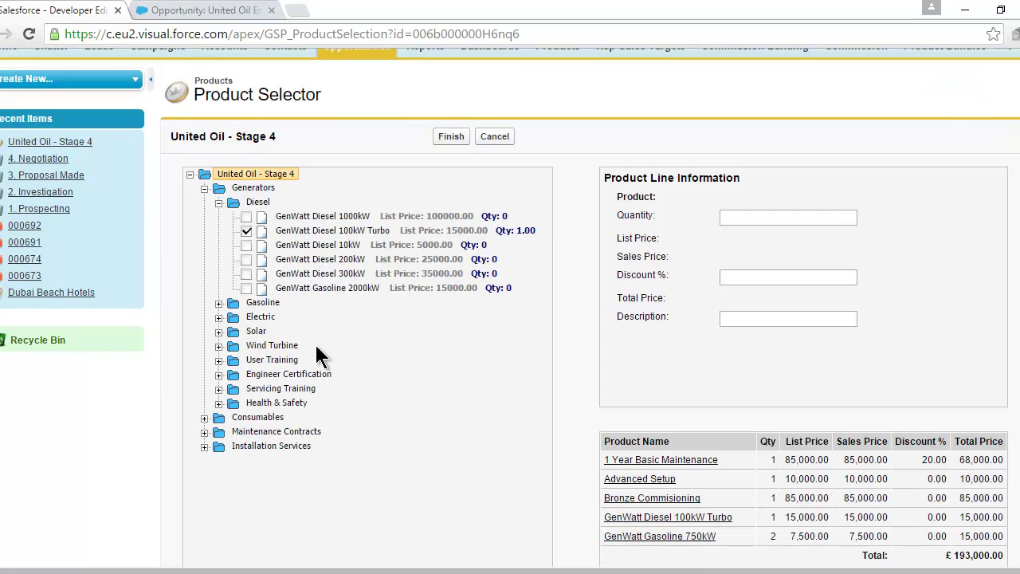
{"action": "scroll", "coordinate": [316, 348], "scroll_direction": "down", "scroll_amount": 1}
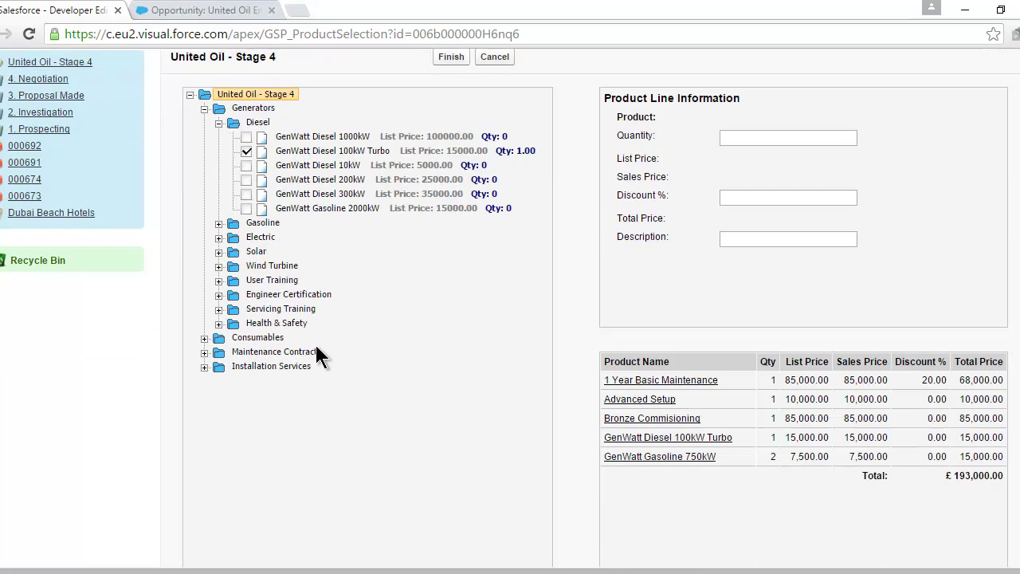
{"action": "left_click", "coordinate": [204, 352]}
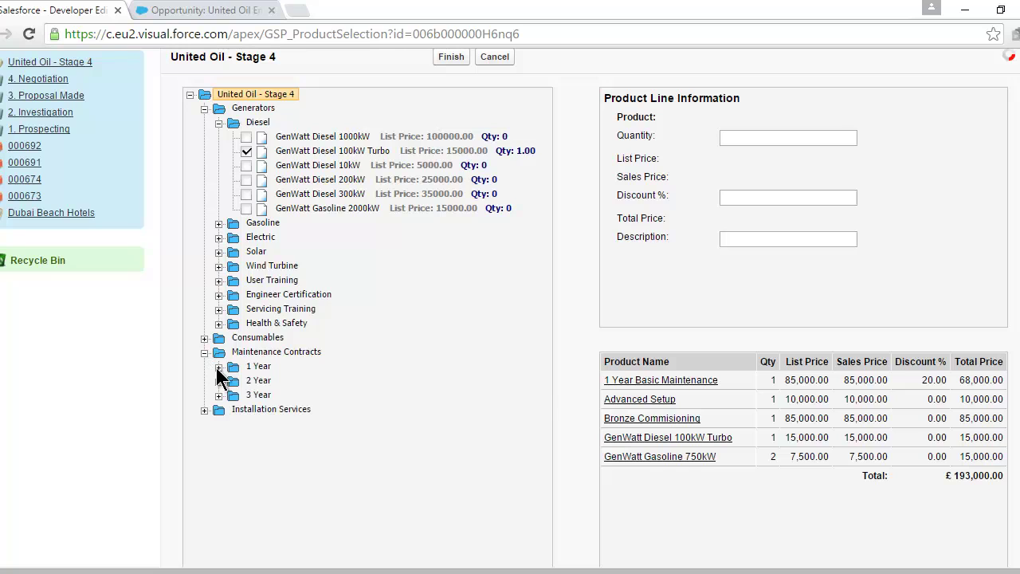
{"action": "left_click", "coordinate": [217, 367]}
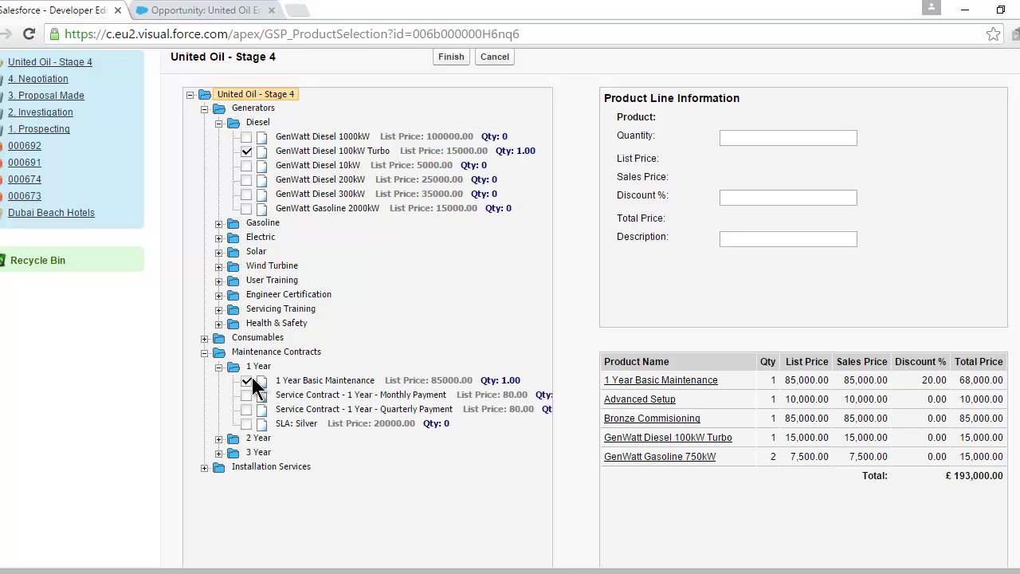
Step: Swap 1 Year Basic Maintenance for Service Contract - 1 Year - Monthly Payment, quantity 2
{"action": "left_click", "coordinate": [247, 380]}
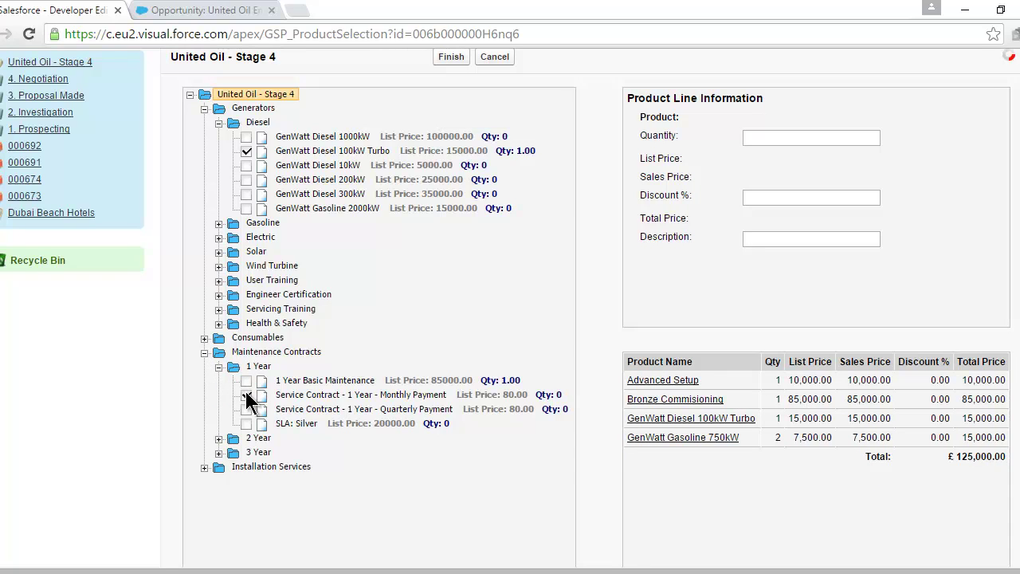
{"action": "left_click", "coordinate": [247, 395]}
{"action": "left_click", "coordinate": [771, 137]}
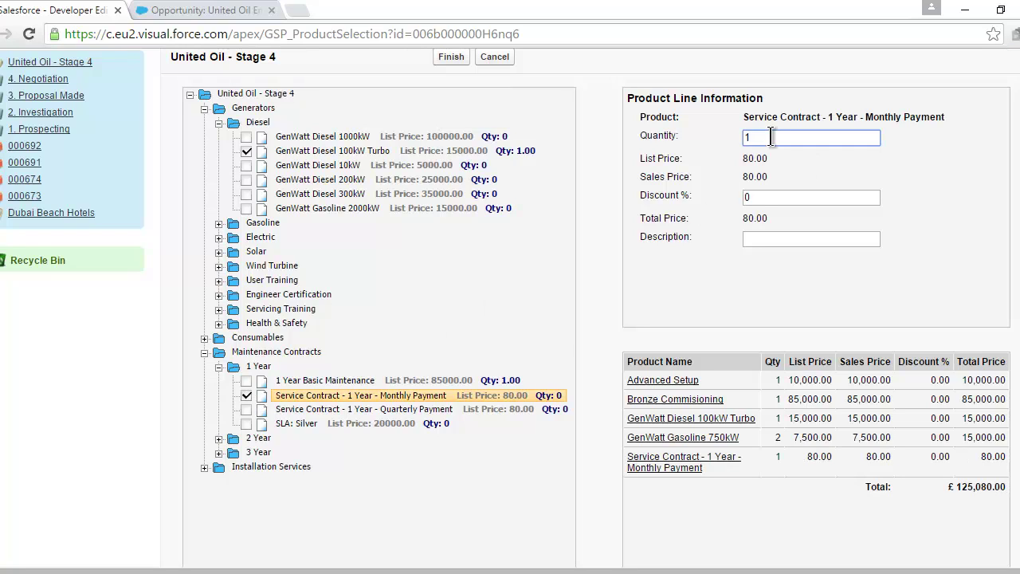
{"action": "type", "text": "2"}
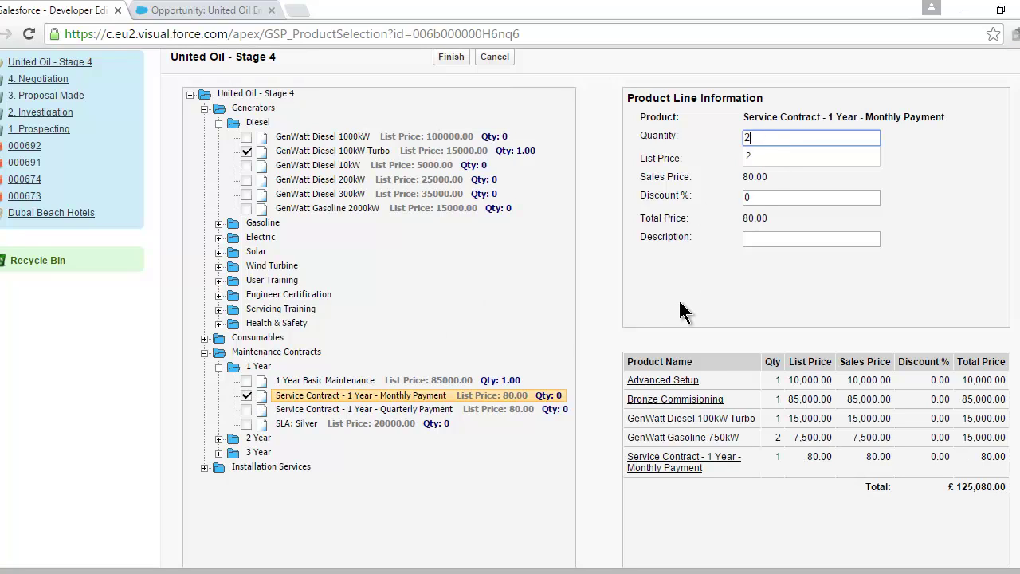
{"action": "left_click", "coordinate": [680, 300]}
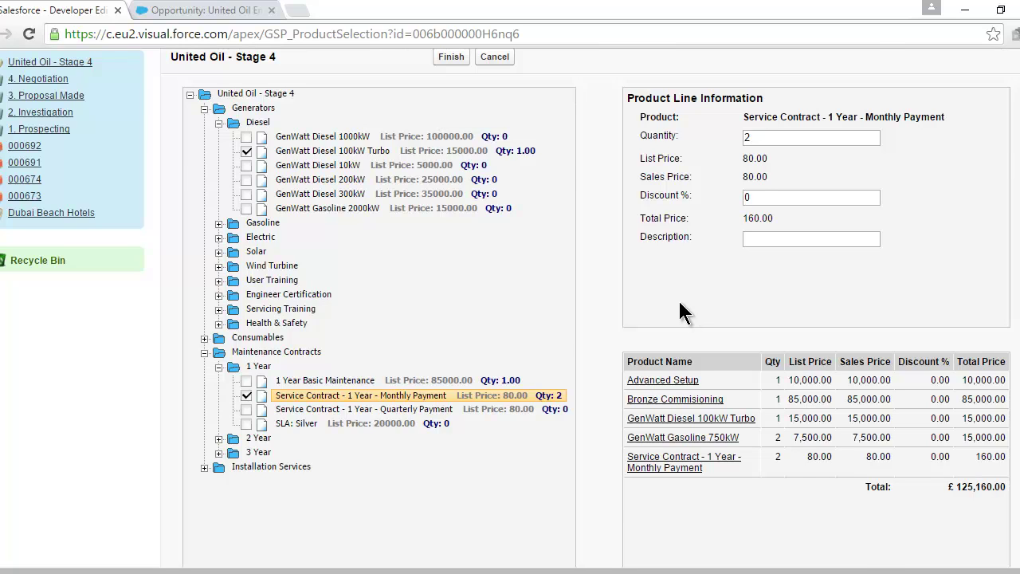
{"action": "scroll", "coordinate": [678, 299], "scroll_direction": "up", "scroll_amount": 1}
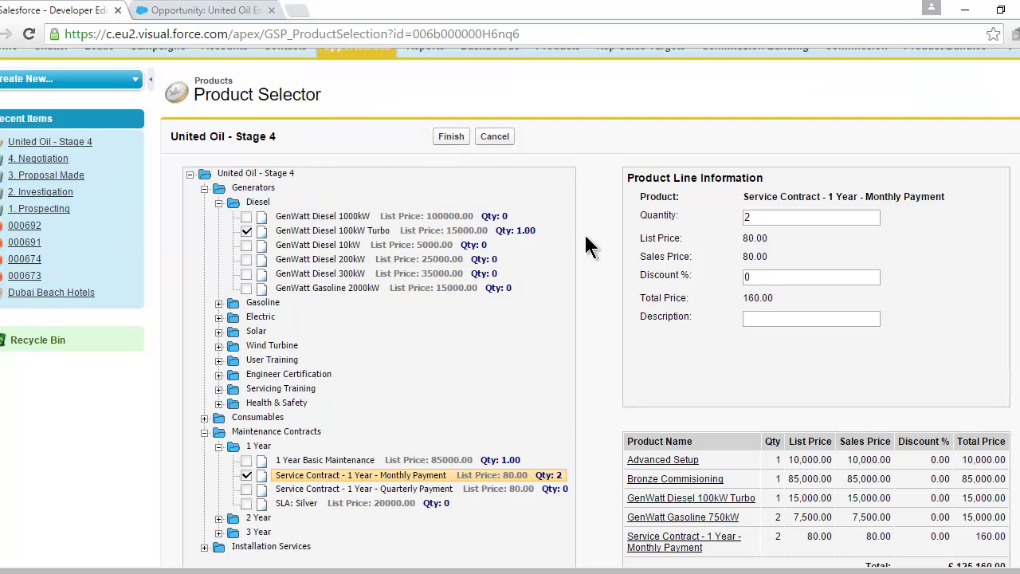
Step: Save Stage 4's products at £125,160, then switch to the United Oil Emergency Generators opportunity
{"action": "left_click", "coordinate": [451, 140]}
{"action": "scroll", "coordinate": [449, 144], "scroll_direction": "down", "scroll_amount": 2}
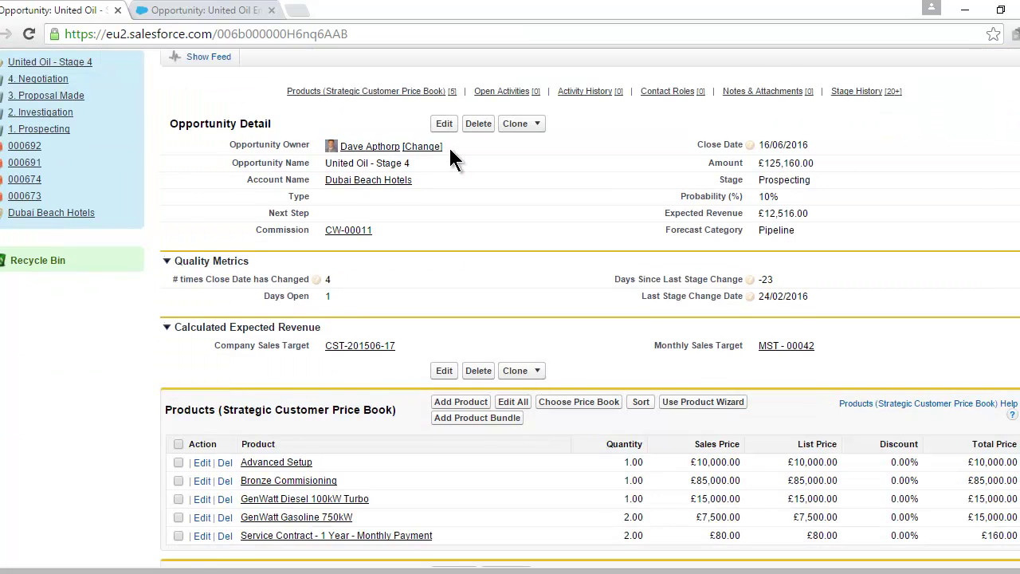
{"action": "scroll", "coordinate": [449, 152], "scroll_direction": "down", "scroll_amount": 2}
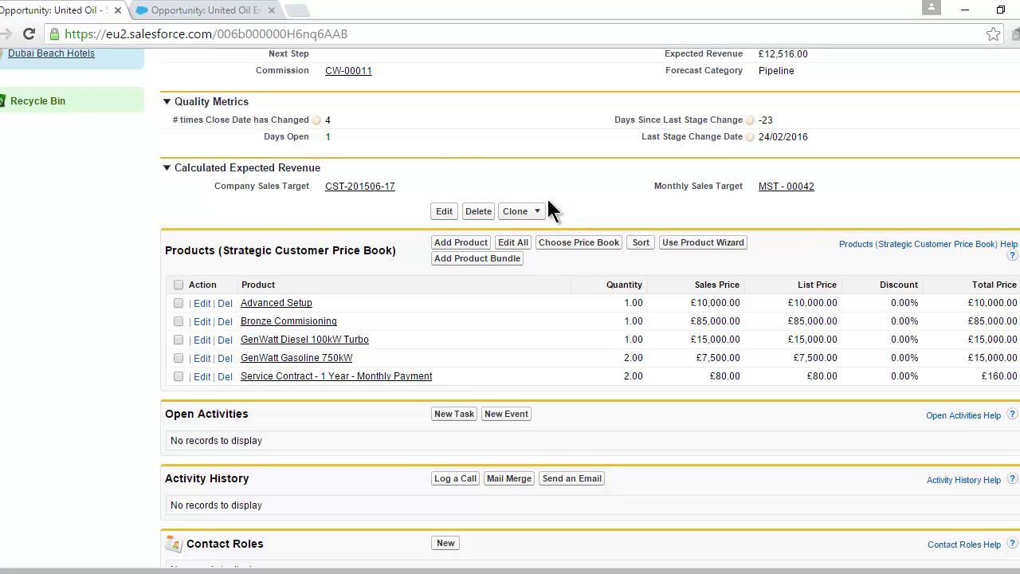
{"action": "left_click", "coordinate": [237, 12]}
{"action": "scroll", "coordinate": [543, 184], "scroll_direction": "down", "scroll_amount": 2}
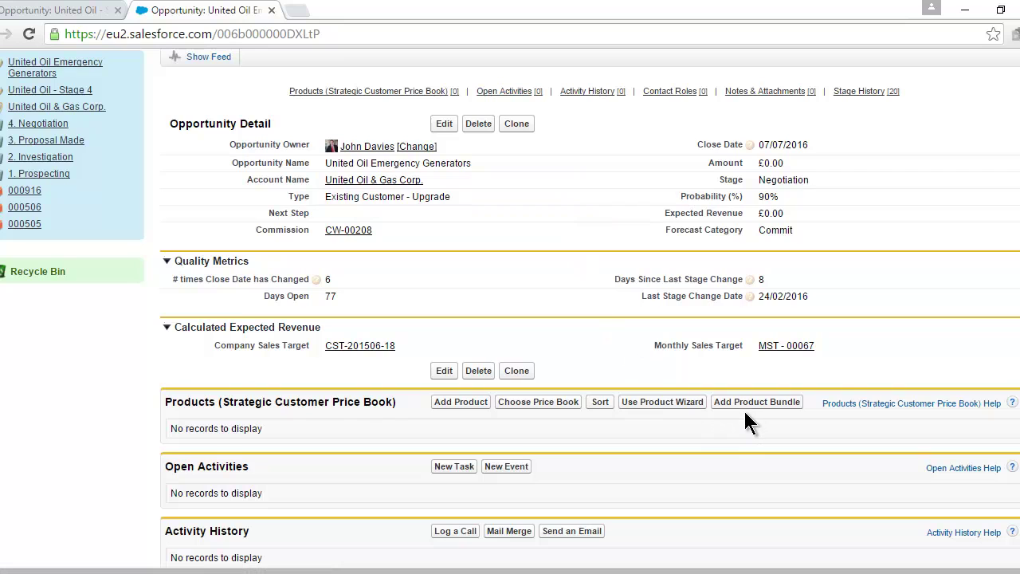
Step: Pick the Generators - Package 2 bundle (four products, 485,000) for United Oil Emergency Generators
{"action": "left_click", "coordinate": [747, 407]}
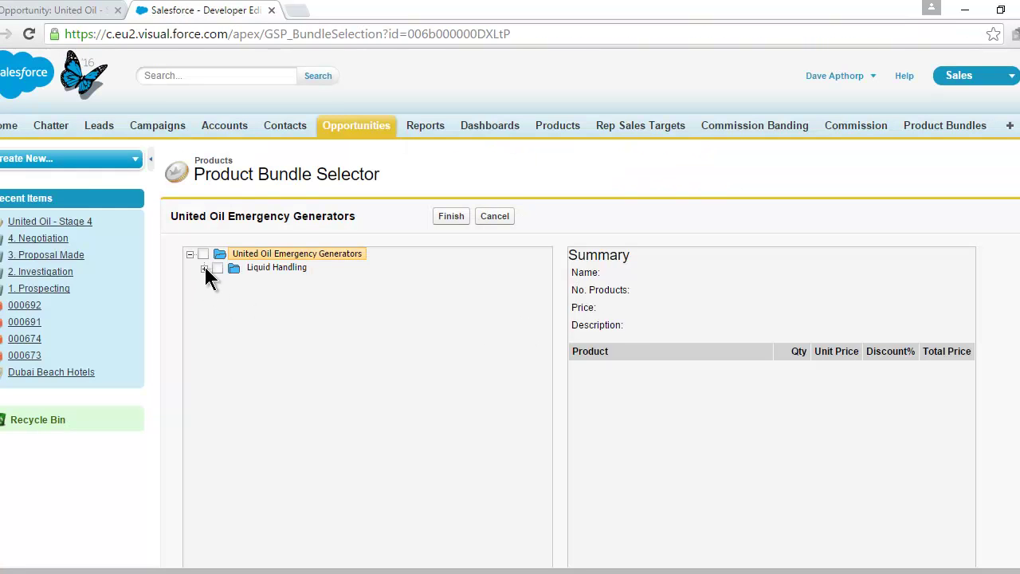
{"action": "left_click", "coordinate": [204, 269]}
{"action": "left_click", "coordinate": [219, 284]}
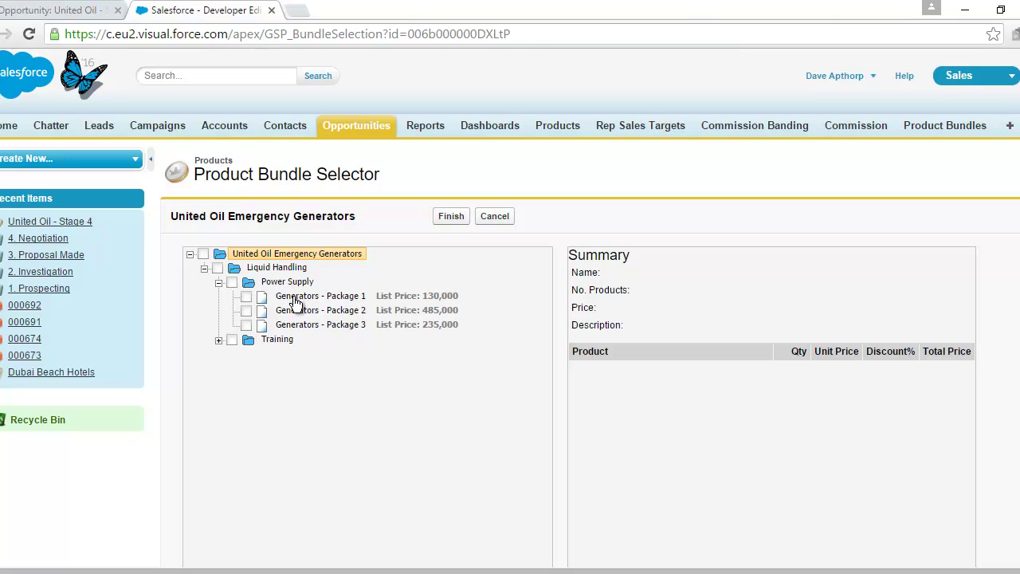
{"action": "left_click", "coordinate": [218, 340]}
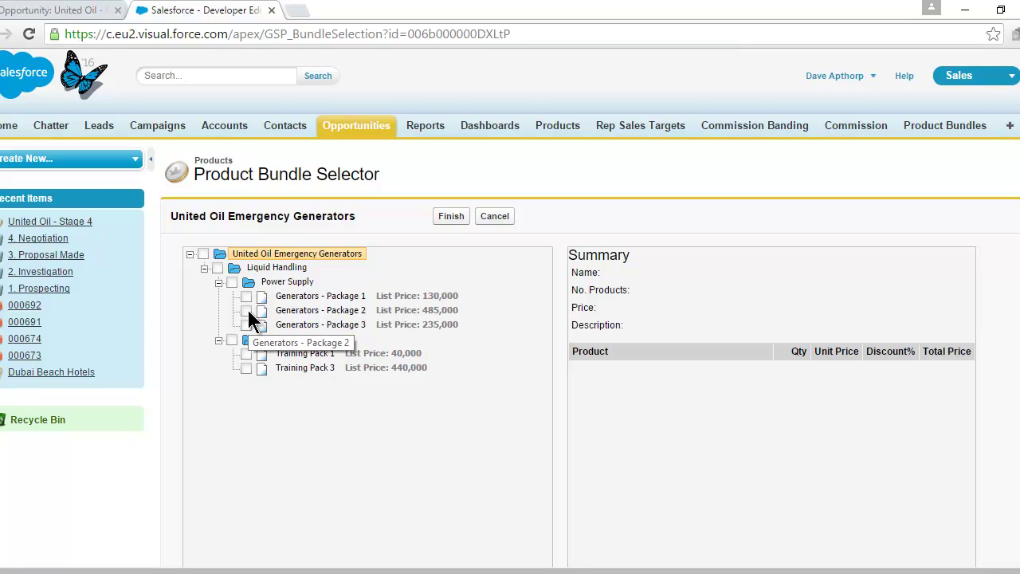
{"action": "left_click", "coordinate": [246, 310]}
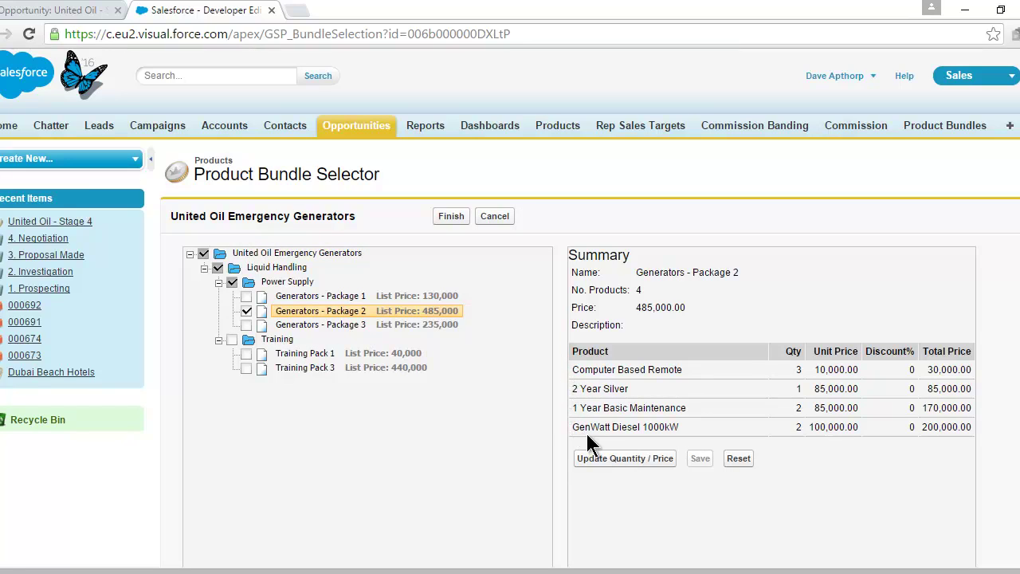
Step: Set the 2 Year Silver bundle line to quantity 2 and 20% discount, then save
{"action": "left_click", "coordinate": [603, 462]}
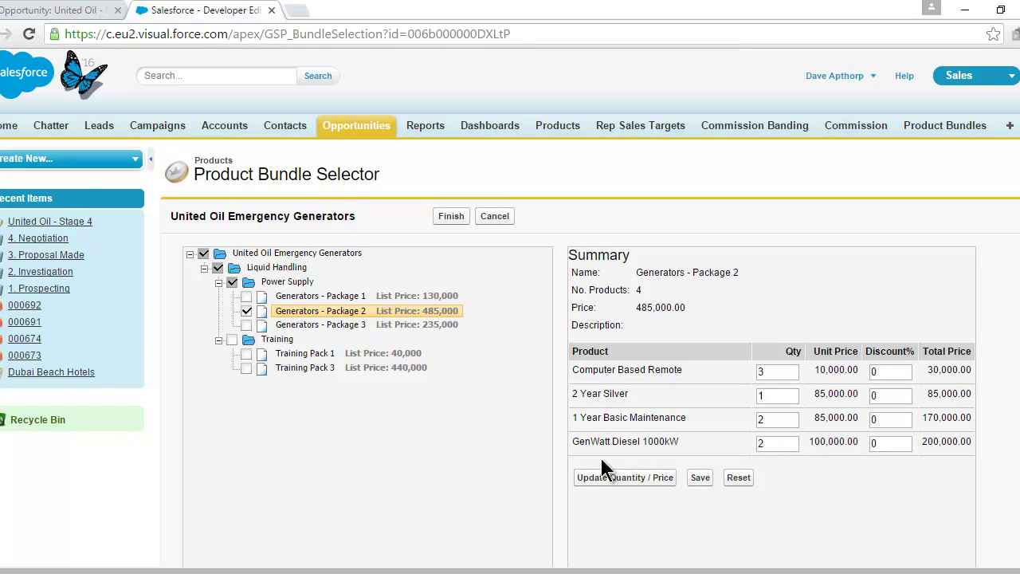
{"action": "left_click", "coordinate": [783, 394]}
{"action": "key", "text": "BackSpace"}
{"action": "type", "text": "2"}
{"action": "left_click", "coordinate": [885, 396]}
{"action": "key", "text": "BackSpace"}
{"action": "type", "text": "10"}
{"action": "left_click", "coordinate": [778, 259]}
{"action": "left_click", "coordinate": [699, 478]}
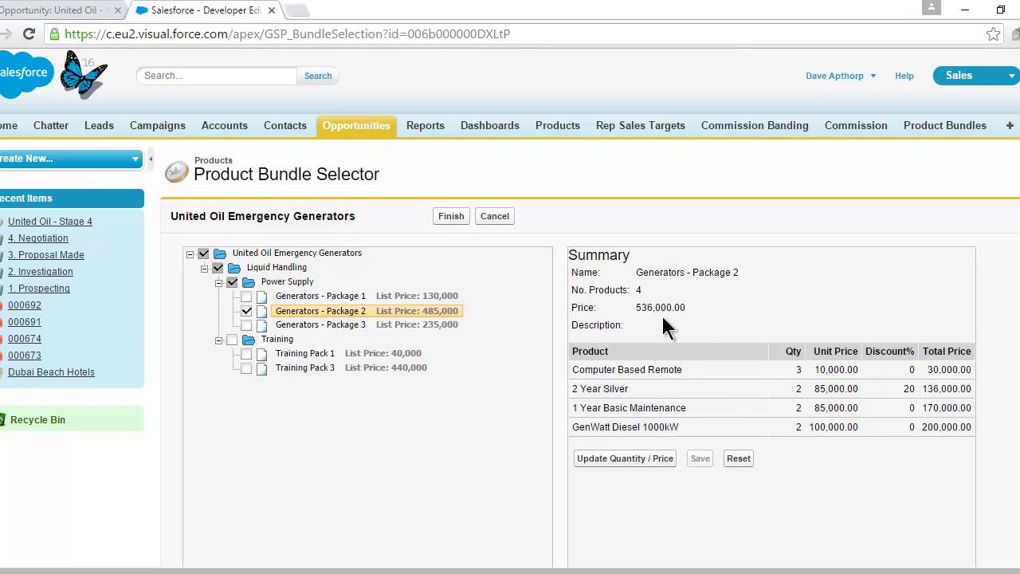
Step: Add the bundle's four products to the opportunity, bringing the Amount to £536,000
{"action": "left_click", "coordinate": [451, 218]}
{"action": "scroll", "coordinate": [448, 228], "scroll_direction": "down", "scroll_amount": 4}
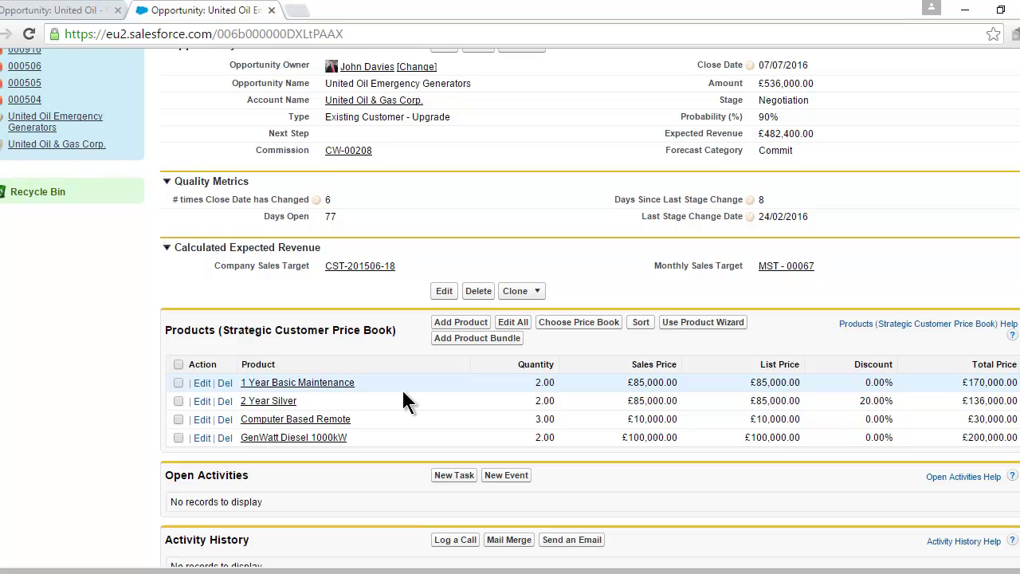
Step: Add one GenWatt Diesel 10kW (£5,000) in the Product Selector, totalling £541,000
{"action": "left_click", "coordinate": [698, 323]}
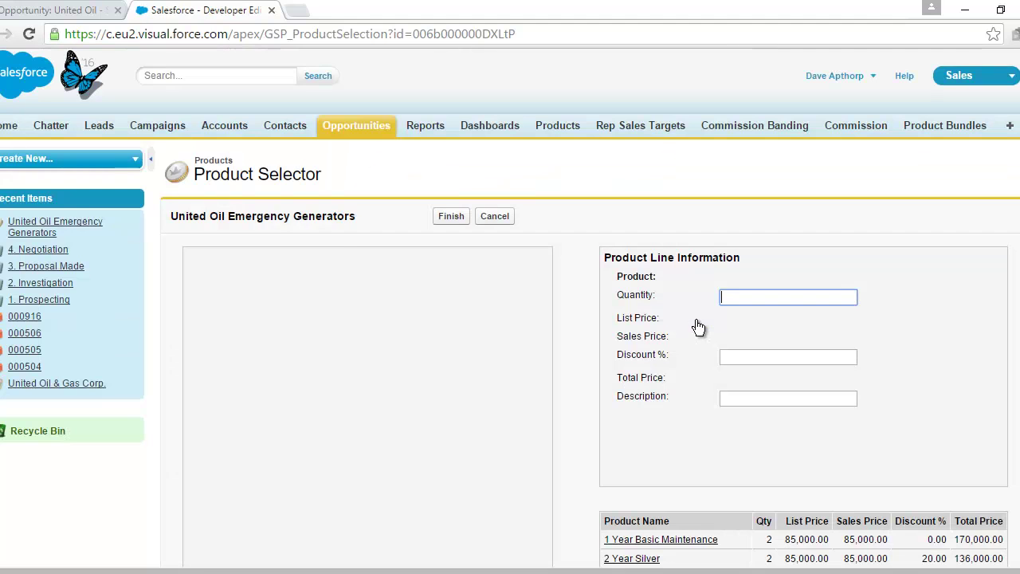
{"action": "left_click", "coordinate": [205, 269]}
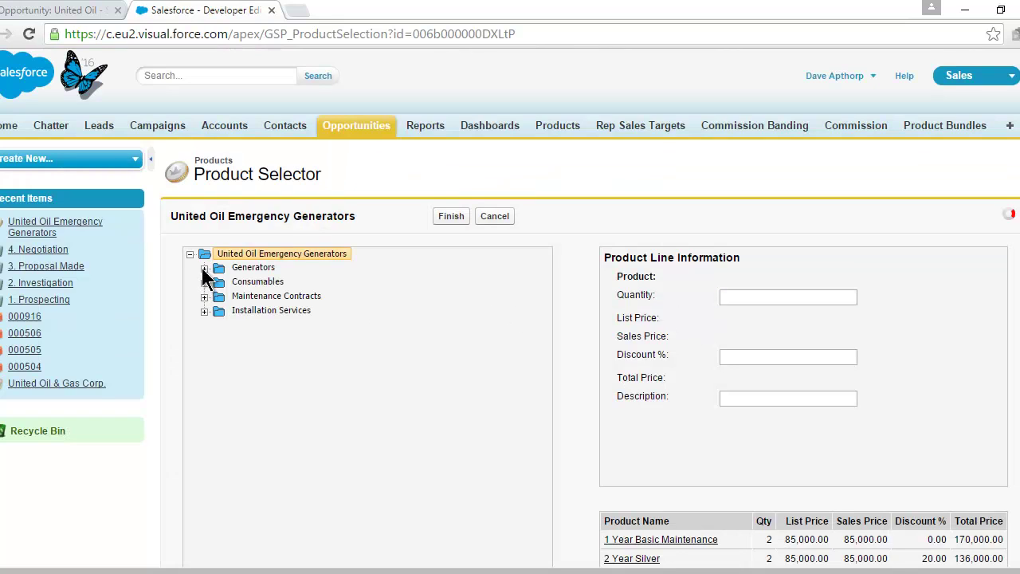
{"action": "left_click", "coordinate": [219, 283]}
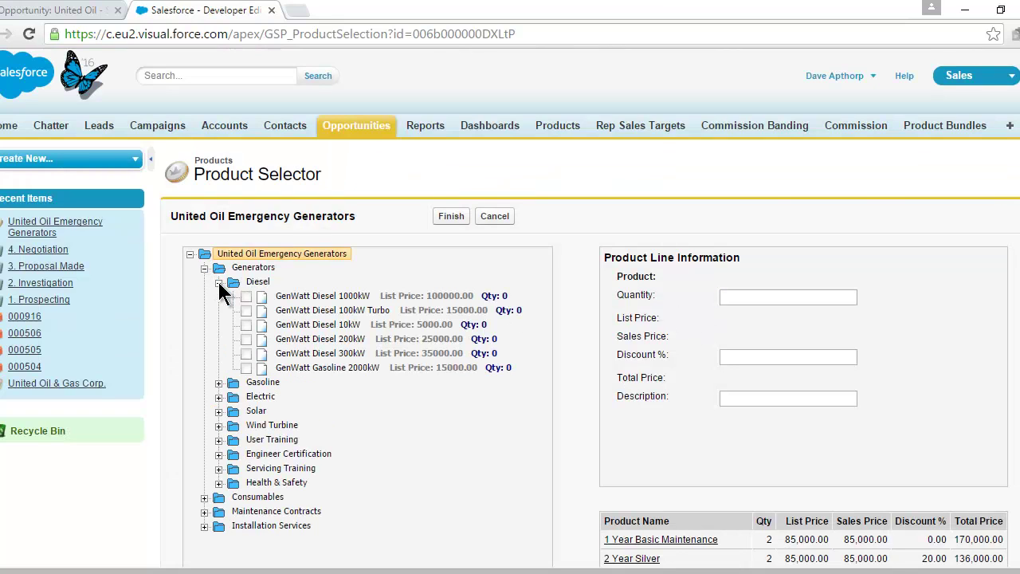
{"action": "left_click", "coordinate": [220, 384]}
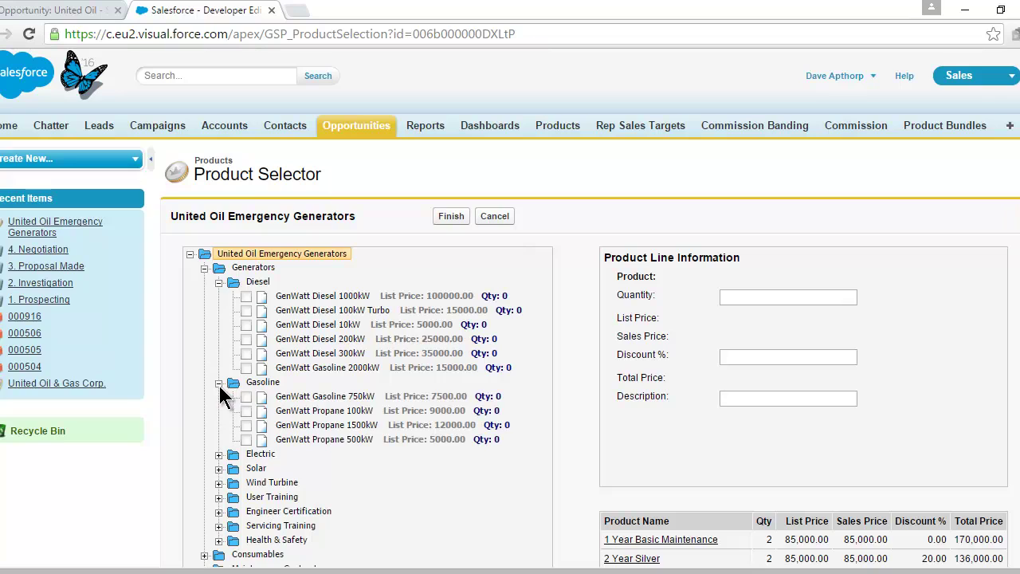
{"action": "left_click", "coordinate": [246, 325]}
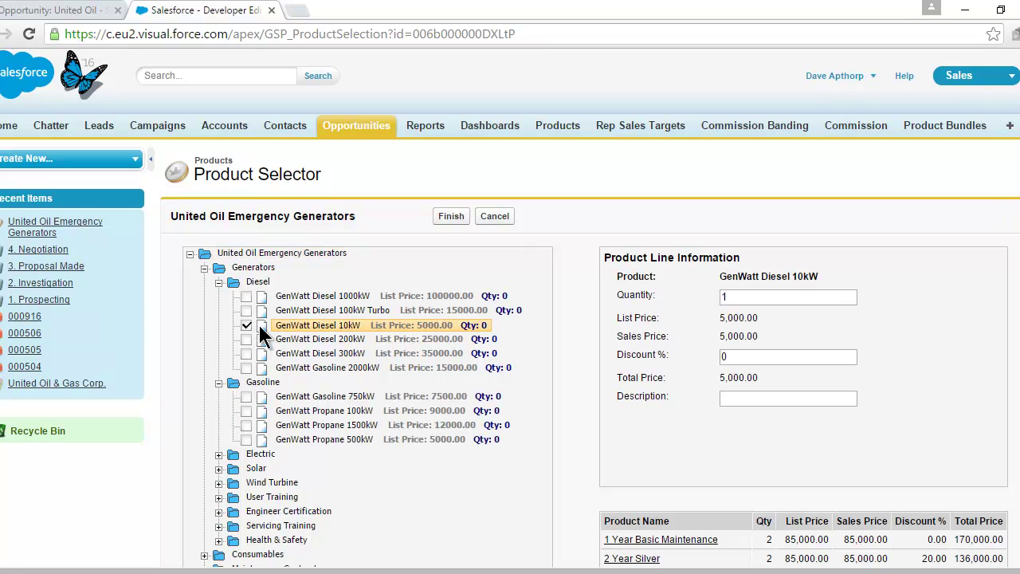
{"action": "scroll", "coordinate": [562, 382], "scroll_direction": "down", "scroll_amount": 2}
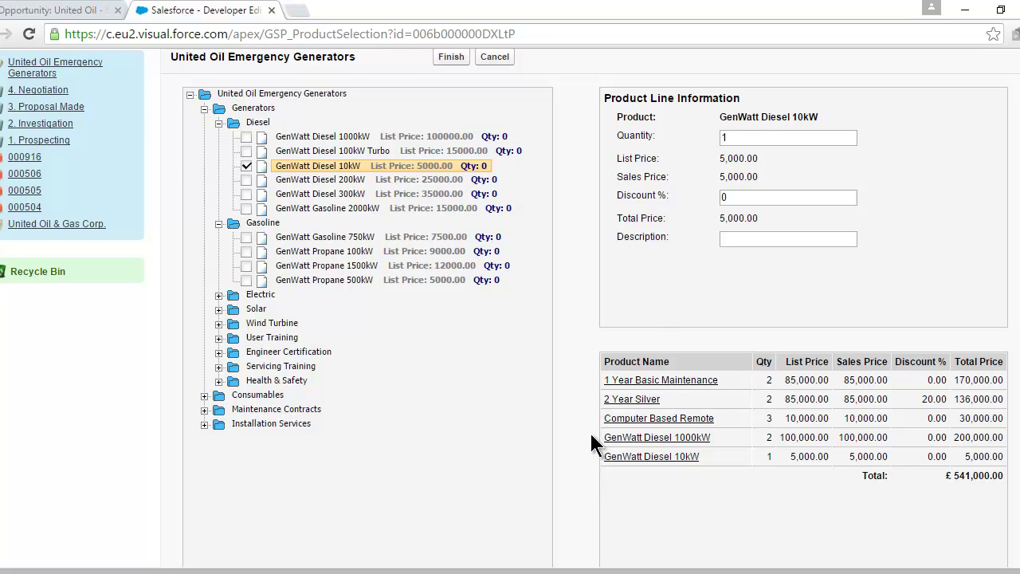
{"action": "scroll", "coordinate": [591, 443], "scroll_direction": "up", "scroll_amount": 1}
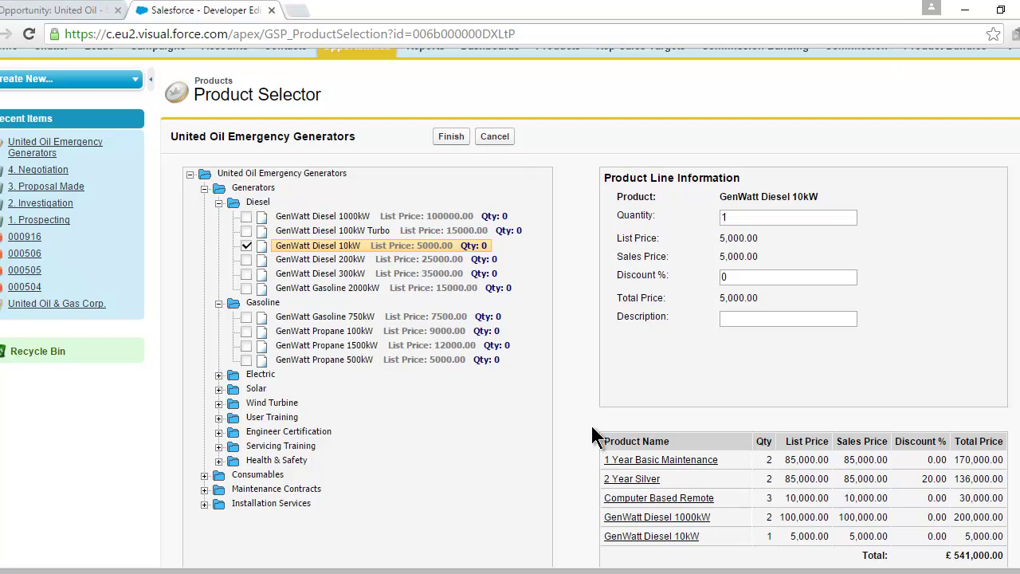
Step: Save the product lines and check the opportunity now lists five products
{"action": "left_click", "coordinate": [450, 143]}
{"action": "scroll", "coordinate": [448, 147], "scroll_direction": "down", "scroll_amount": 3}
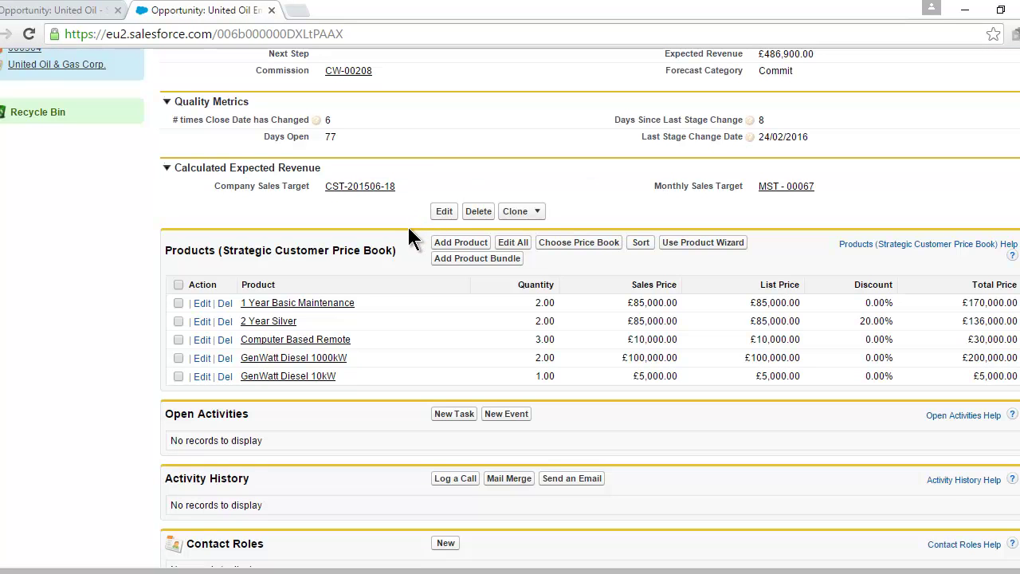